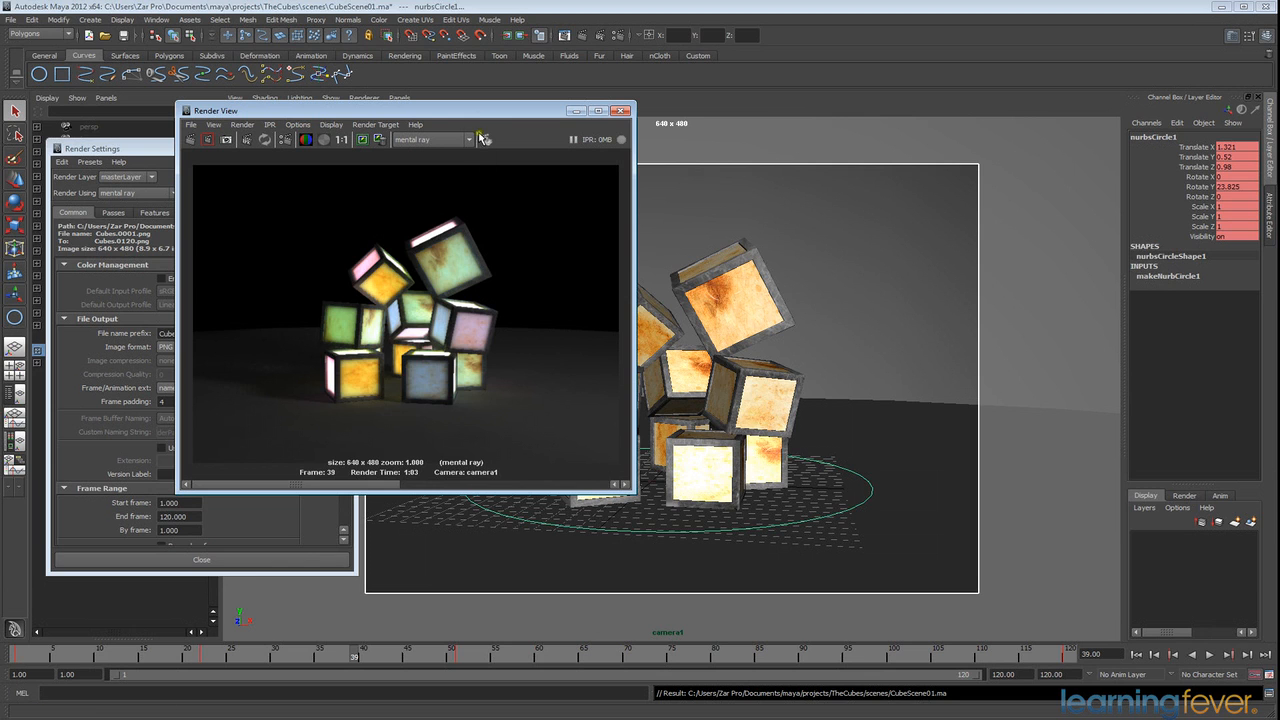
Keep the current masterLayer render of frame 39 in the Render View for comparison.
{"action": "left_click_drag", "start_coordinate": [486, 117], "coordinate": [389, 130]}
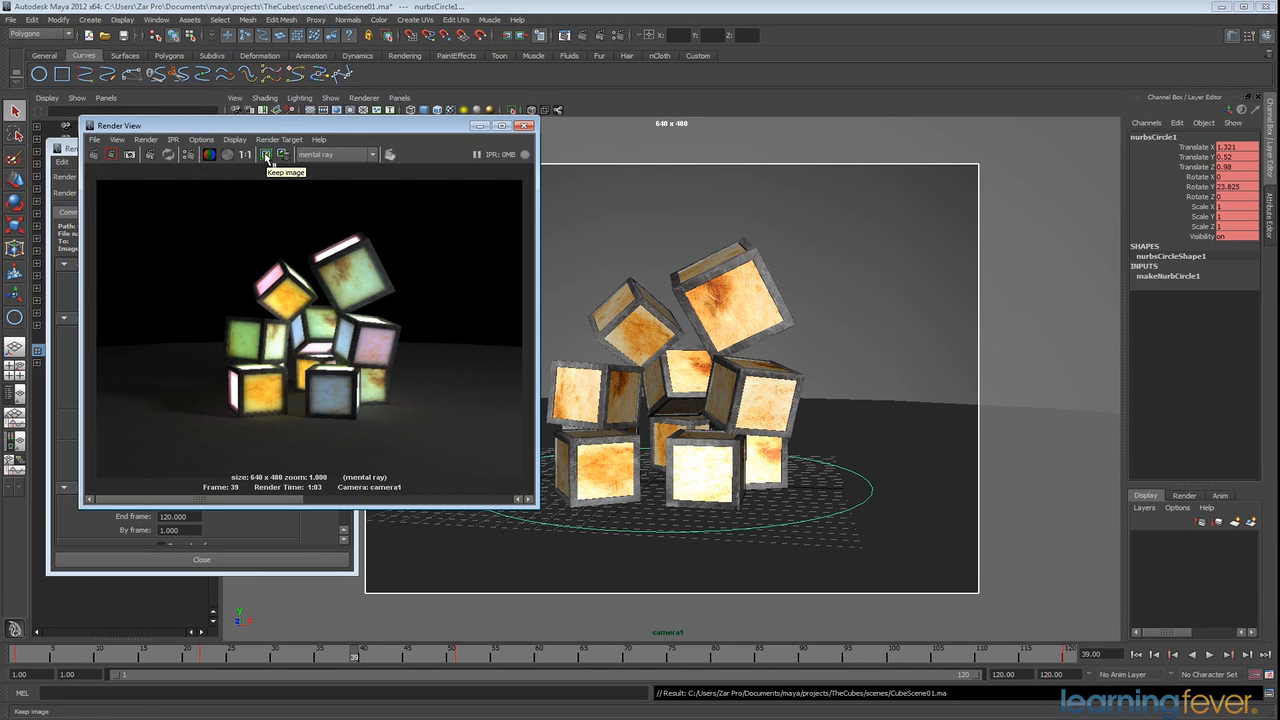
{"action": "left_click", "coordinate": [266, 155]}
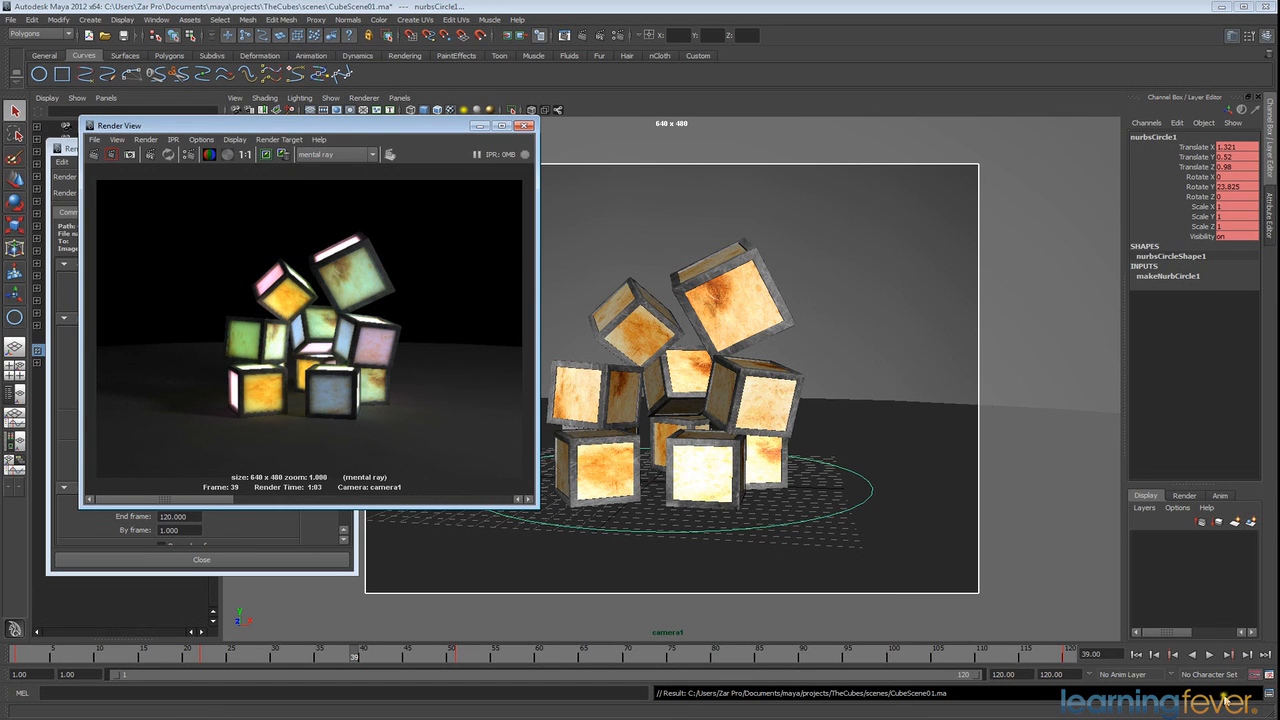
Make two copies of the masterLayer render layer.
{"action": "left_click", "coordinate": [1186, 496]}
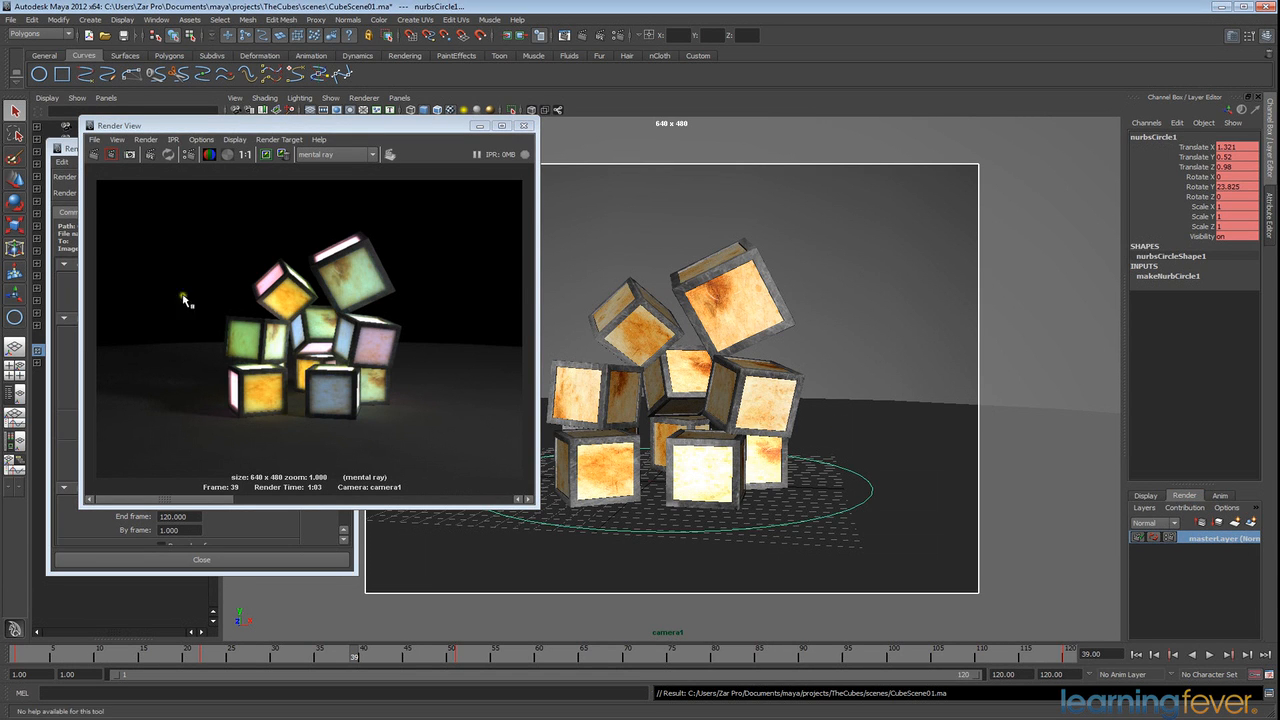
{"action": "right_click", "coordinate": [1204, 544]}
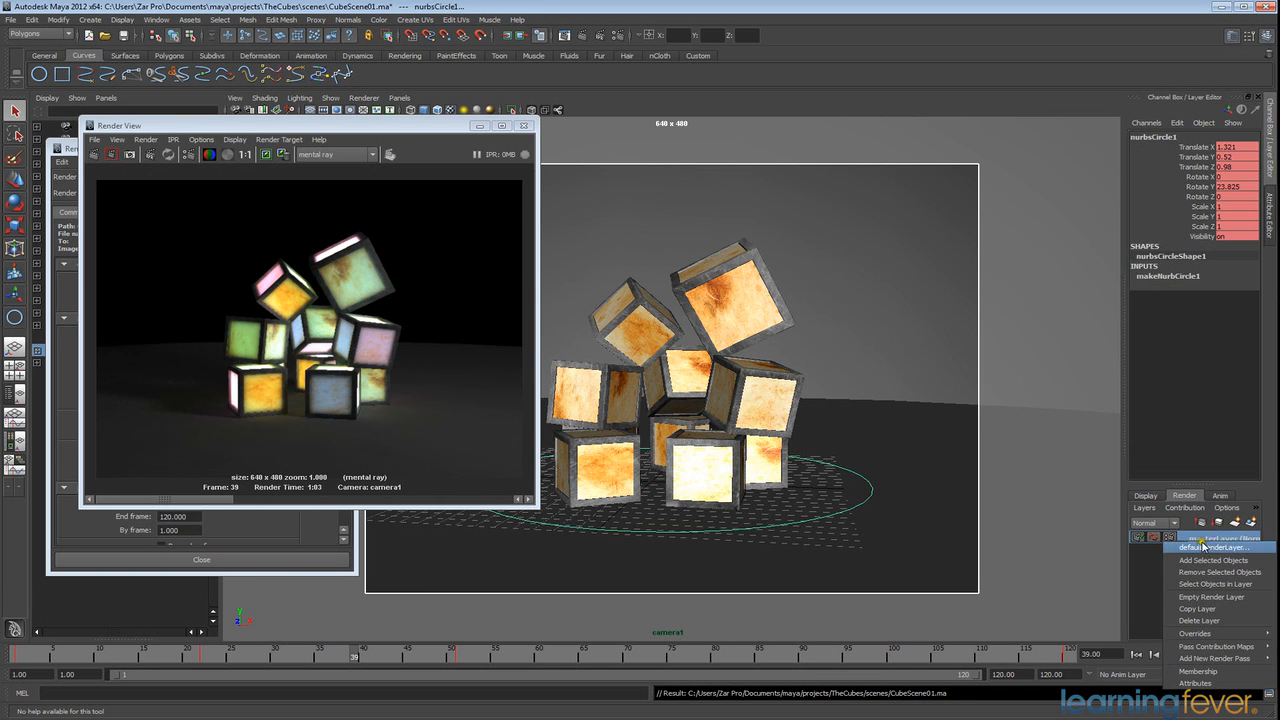
{"action": "left_click", "coordinate": [1215, 611]}
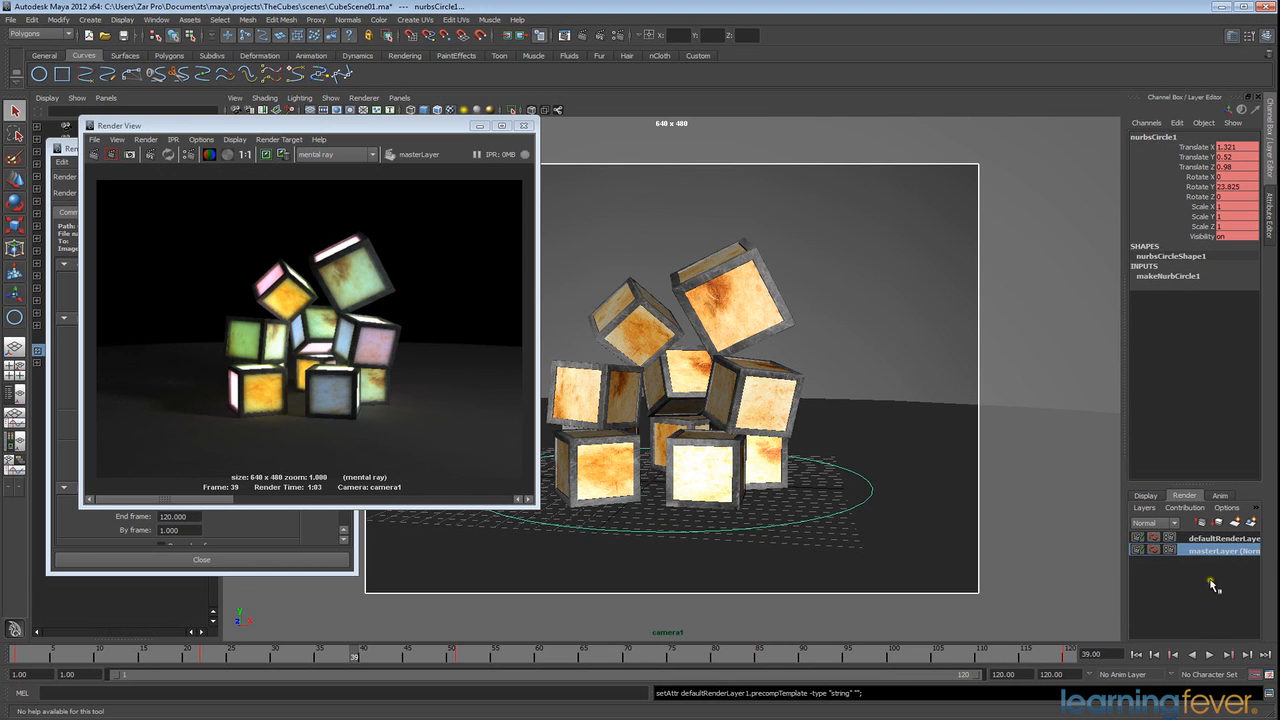
{"action": "right_click", "coordinate": [1208, 551]}
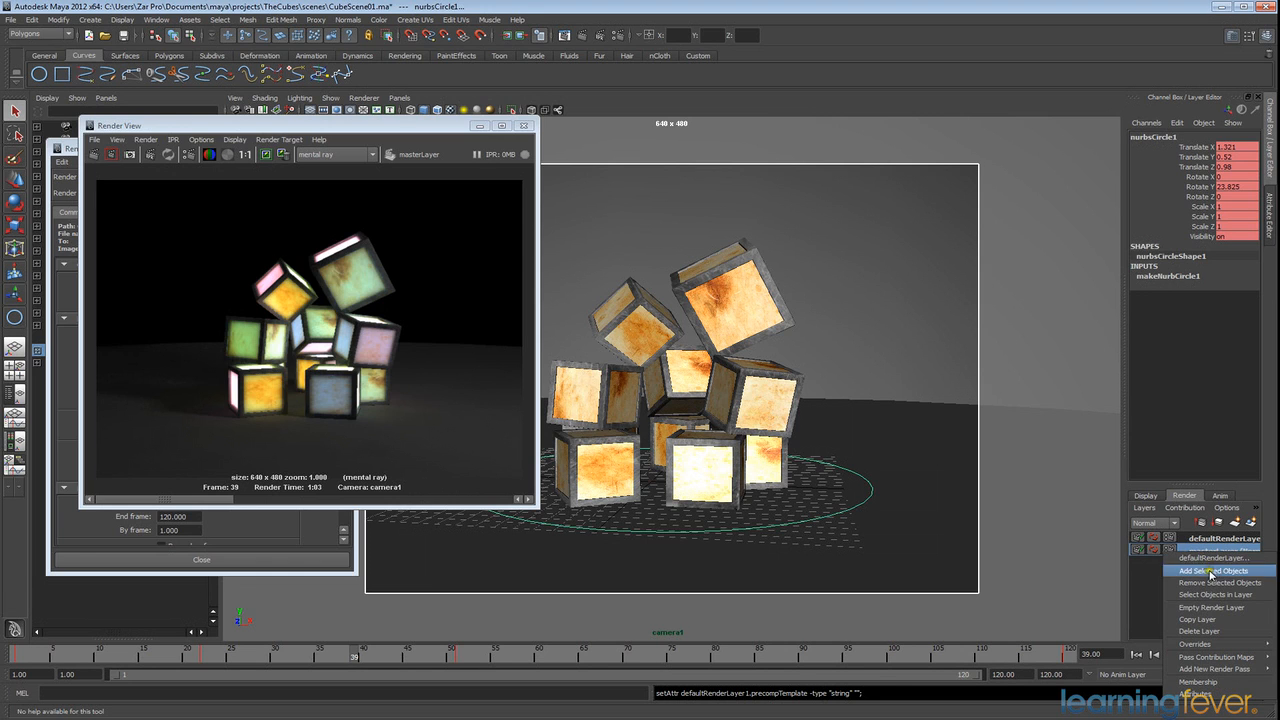
{"action": "left_click", "coordinate": [1213, 620]}
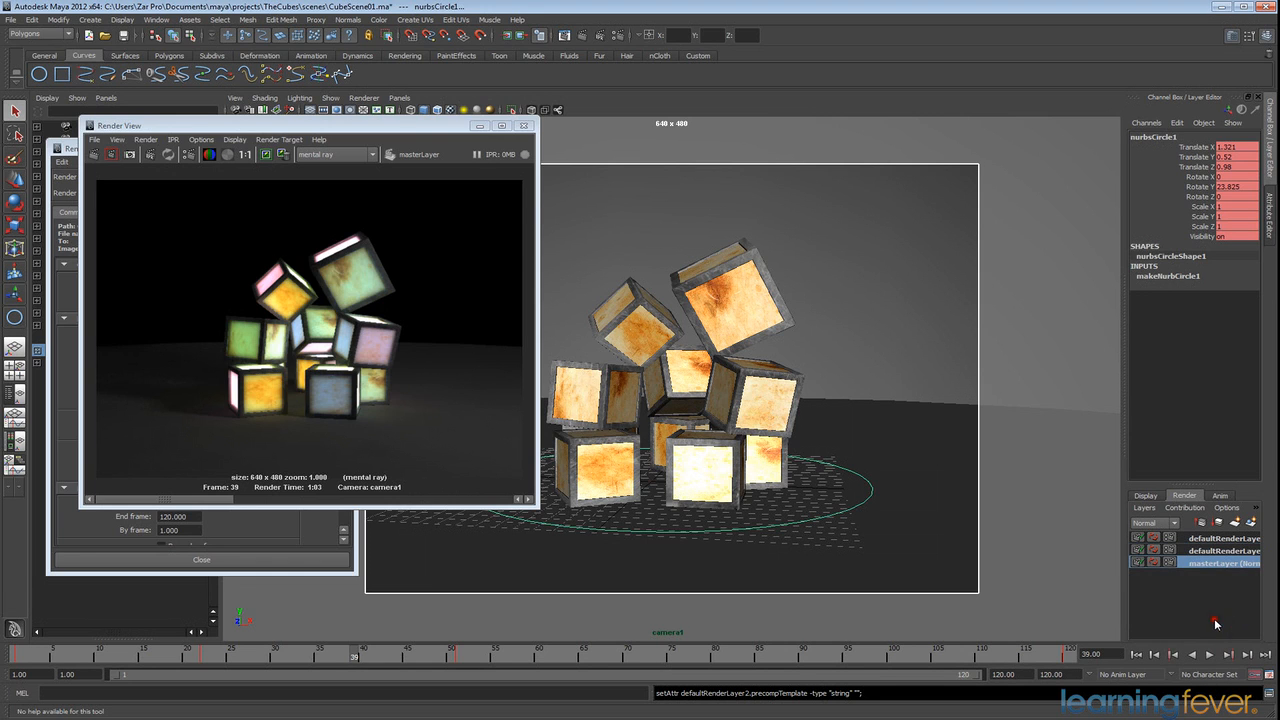
Rename the two copied render layers as AO and ZDepth, with ZDepth as the uppermost one.
{"action": "double_click", "coordinate": [1222, 551]}
{"action": "type", "text": "AO"}
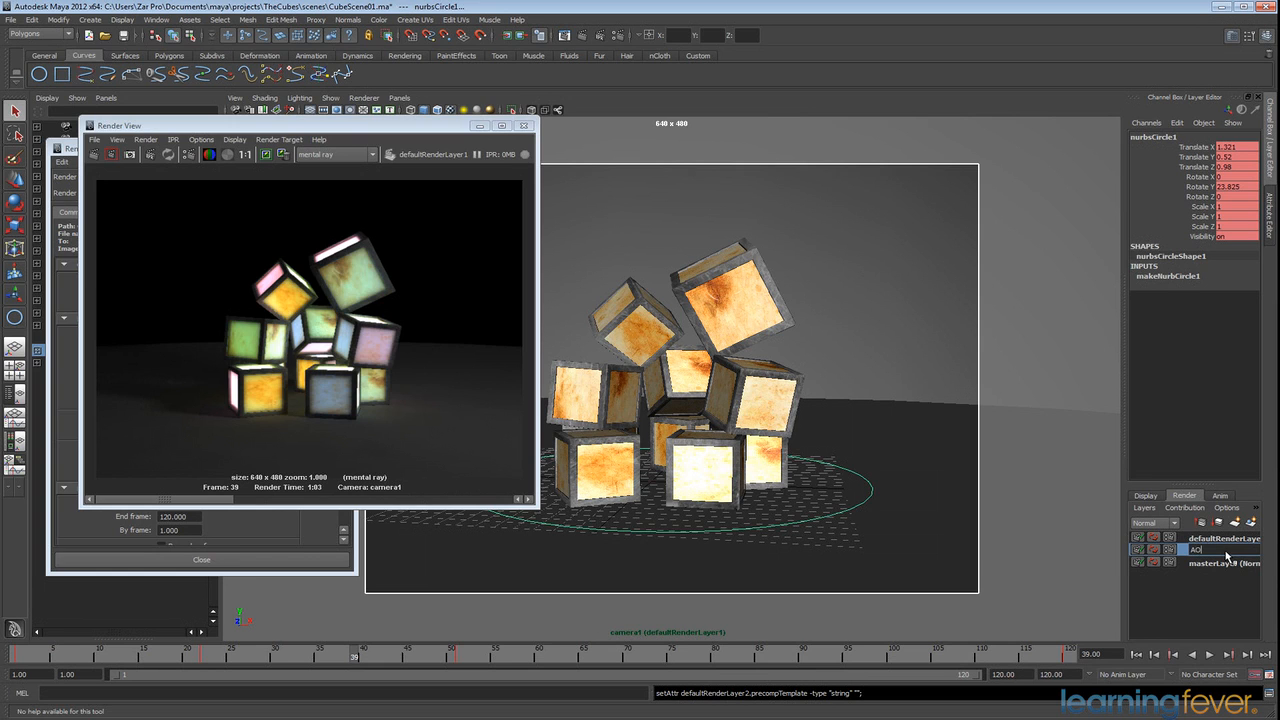
{"action": "key", "text": "Return"}
{"action": "left_click", "coordinate": [1225, 539]}
{"action": "double_click", "coordinate": [1213, 541]}
{"action": "type", "text": "ZDepth"}
{"action": "key", "text": "Return"}
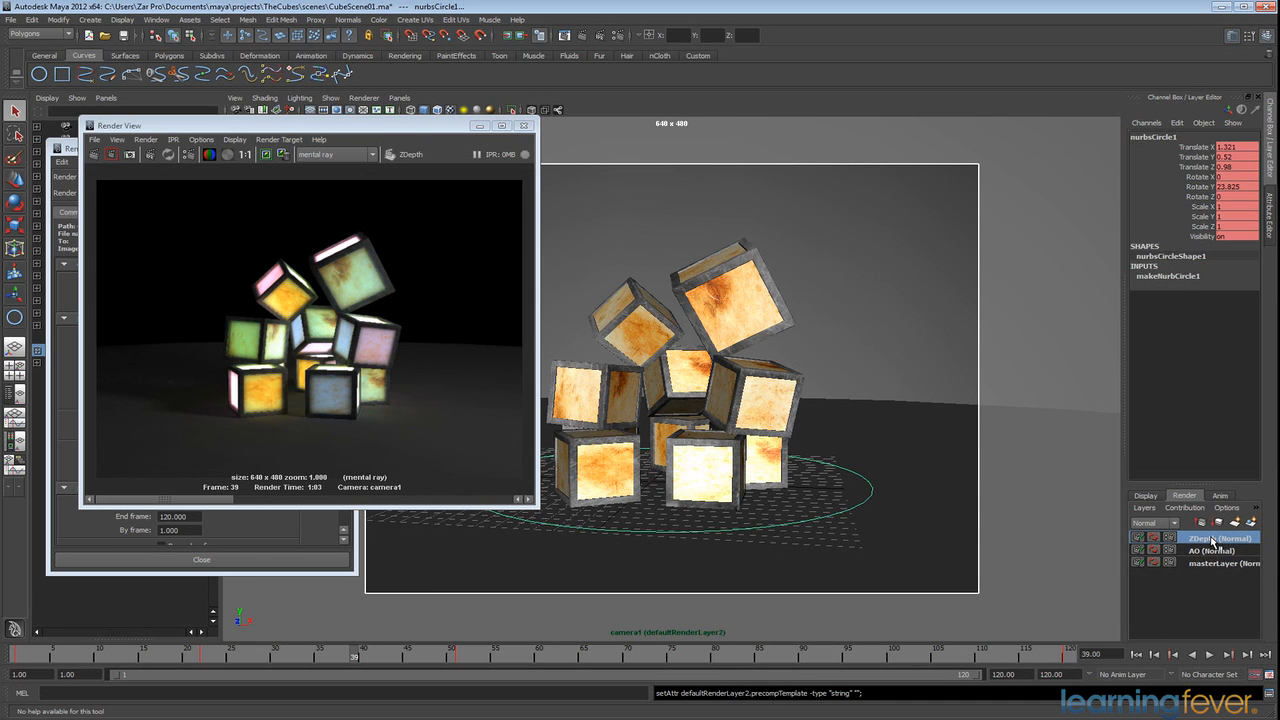
Switch between the ZDepth, AO and masterLayer render layers to compare them in the viewport.
{"action": "left_click", "coordinate": [1208, 551]}
{"action": "left_click", "coordinate": [1201, 539]}
{"action": "left_click", "coordinate": [1197, 550]}
{"action": "left_click", "coordinate": [1200, 539]}
{"action": "left_click", "coordinate": [1199, 551]}
{"action": "left_click", "coordinate": [1197, 540]}
{"action": "left_click", "coordinate": [1218, 565]}
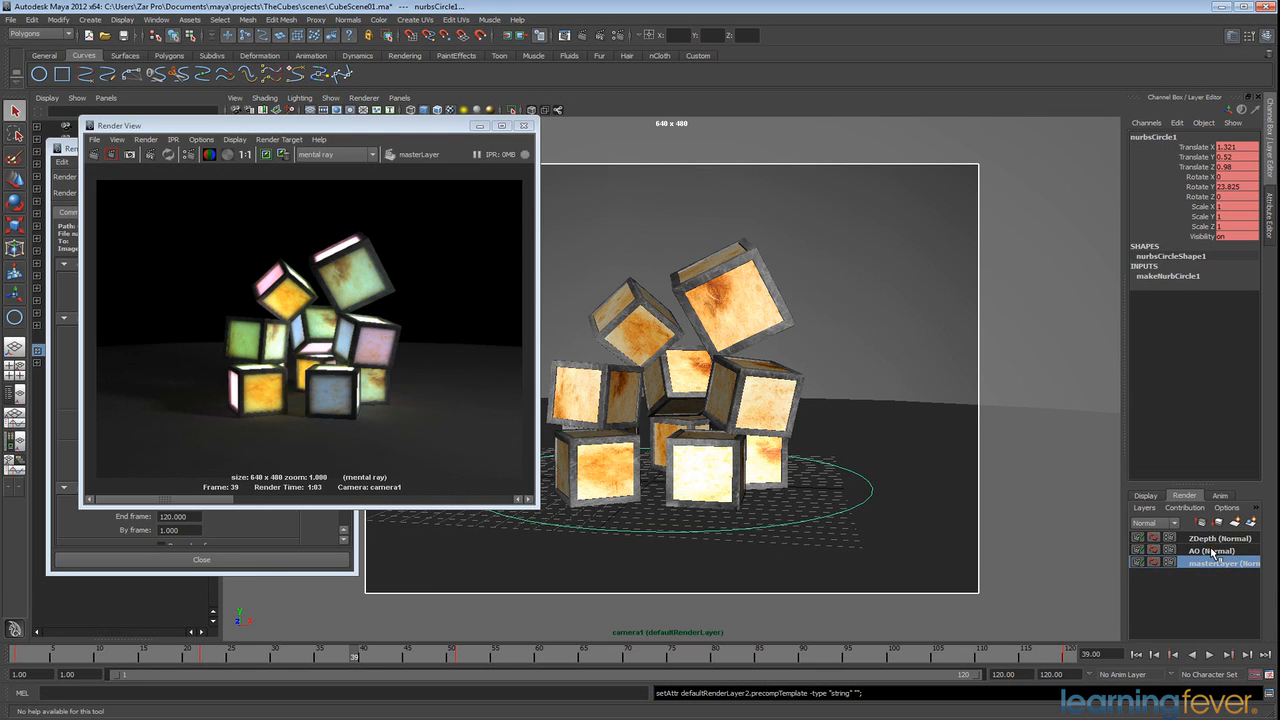
Open the AO render layer's attributes and apply the Occlusion preset to it.
{"action": "left_click", "coordinate": [1213, 551]}
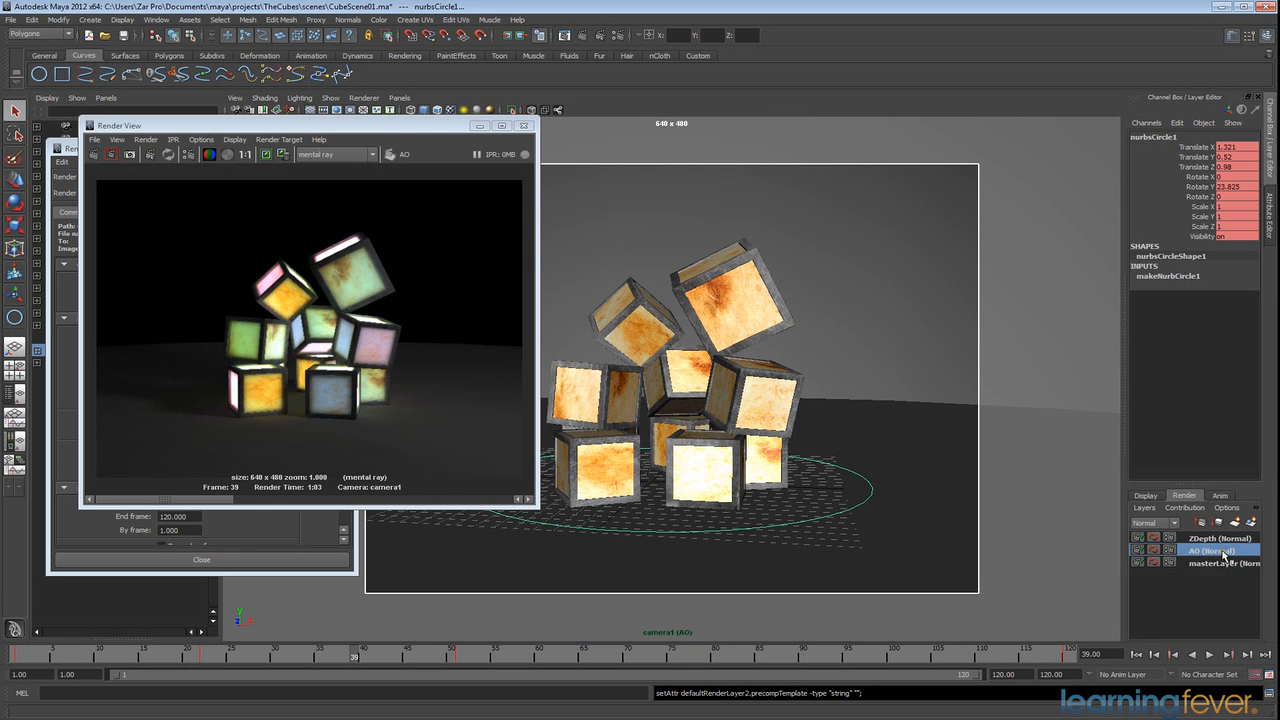
{"action": "right_click", "coordinate": [1203, 553]}
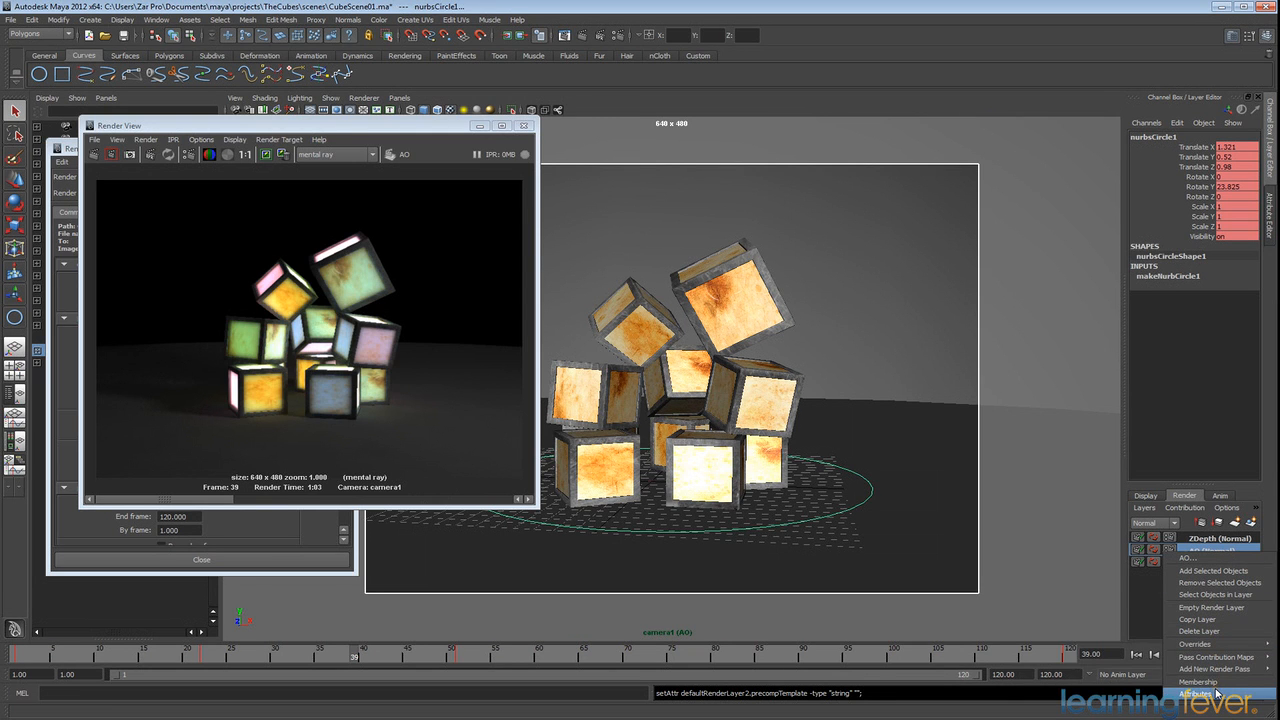
{"action": "left_click", "coordinate": [1198, 693]}
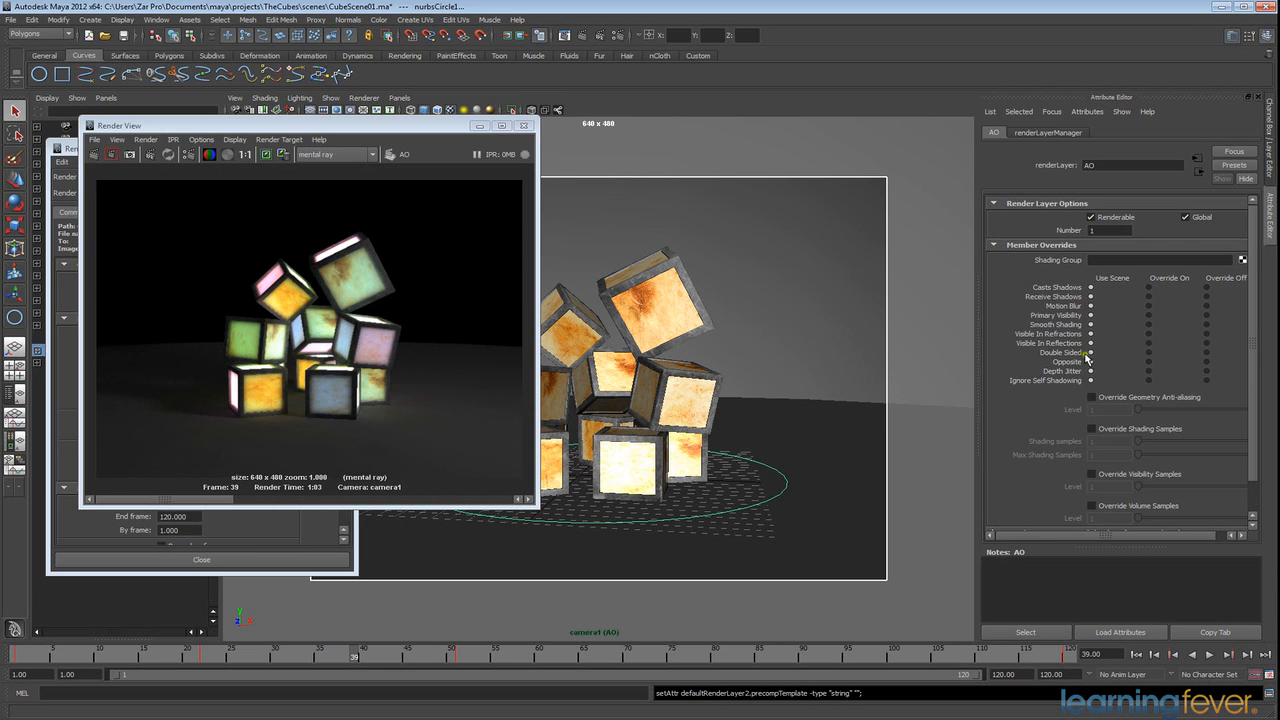
{"action": "left_click_drag", "start_coordinate": [1255, 365], "coordinate": [1254, 318]}
{"action": "left_click", "coordinate": [1230, 166]}
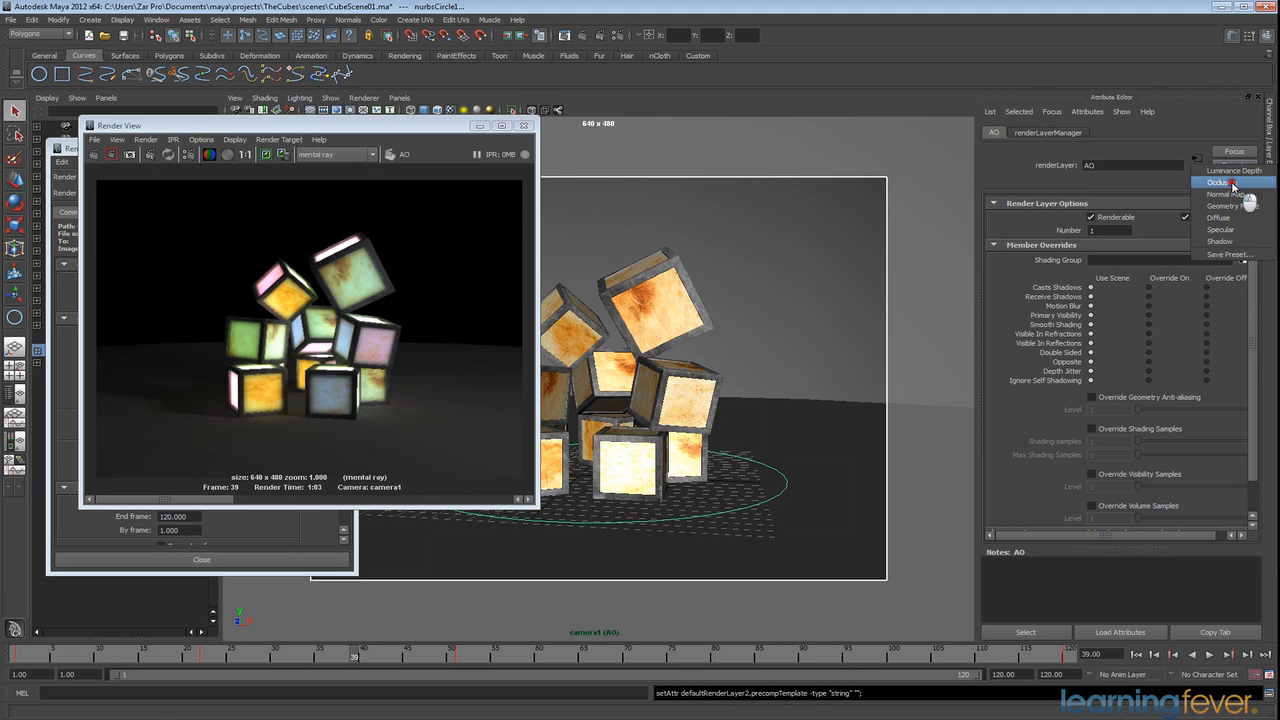
{"action": "left_click", "coordinate": [1223, 183]}
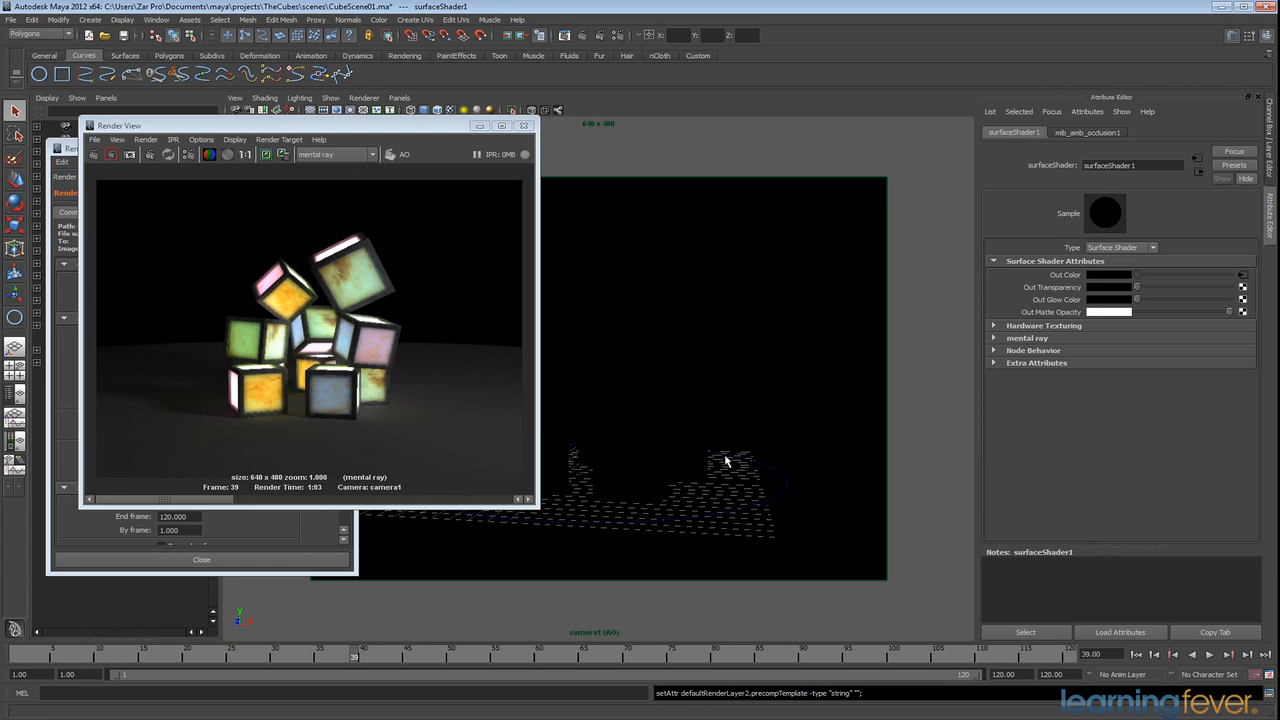
Render the AO layer from camera1 with mental ray in the Render View.
{"action": "left_click", "coordinate": [370, 132]}
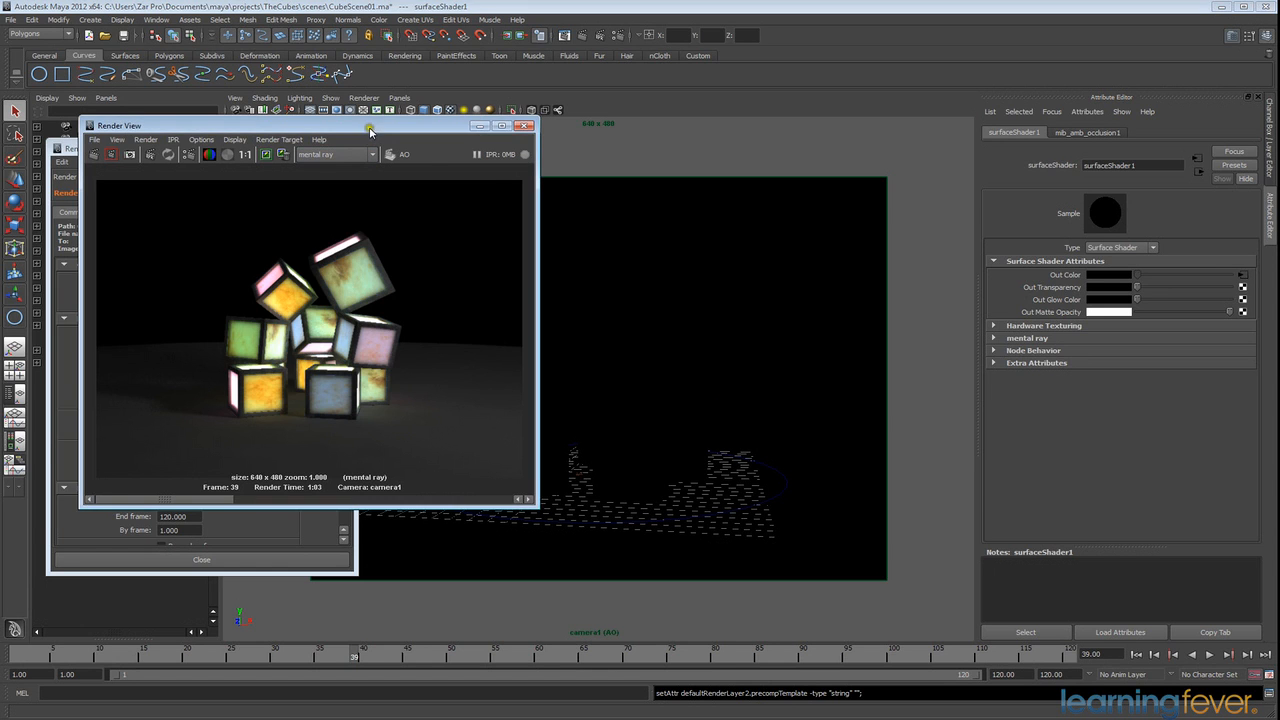
{"action": "left_click_drag", "start_coordinate": [370, 130], "coordinate": [338, 150]}
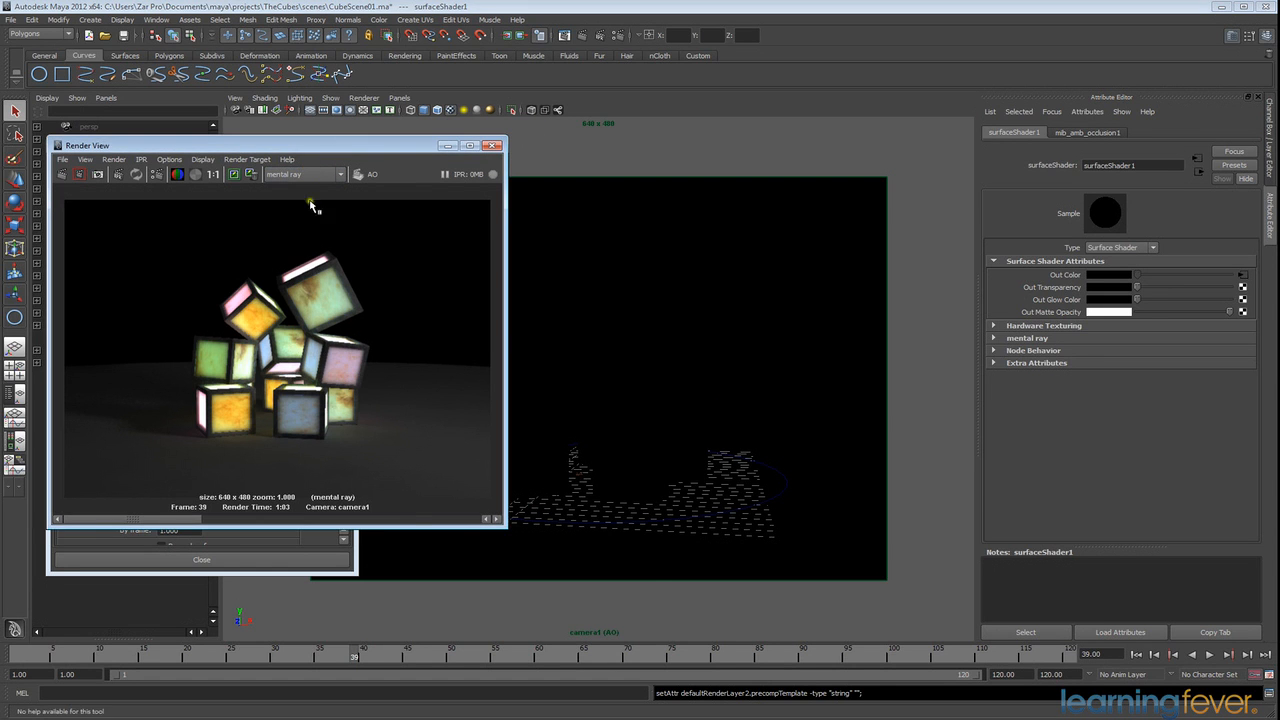
{"action": "left_click", "coordinate": [63, 175]}
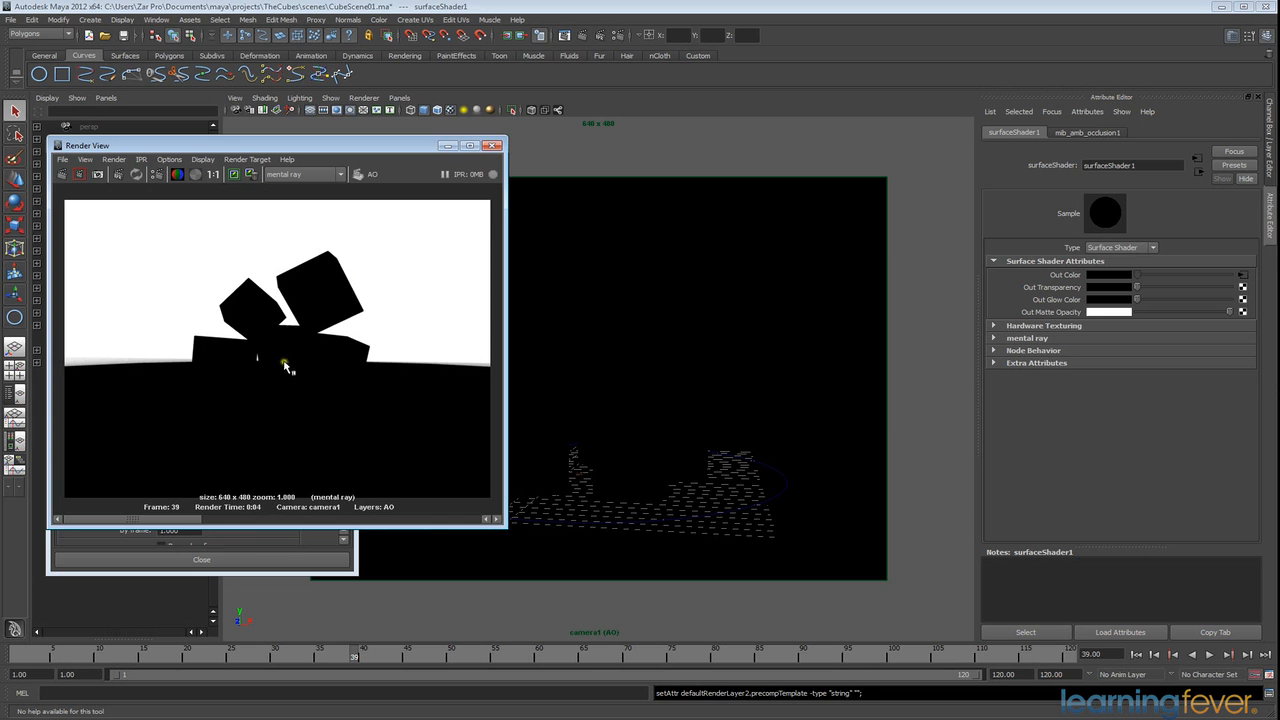
Set the Max Distance of mib_amb_occlusion1 to 1.000 and render the AO layer again.
{"action": "left_click", "coordinate": [1080, 134]}
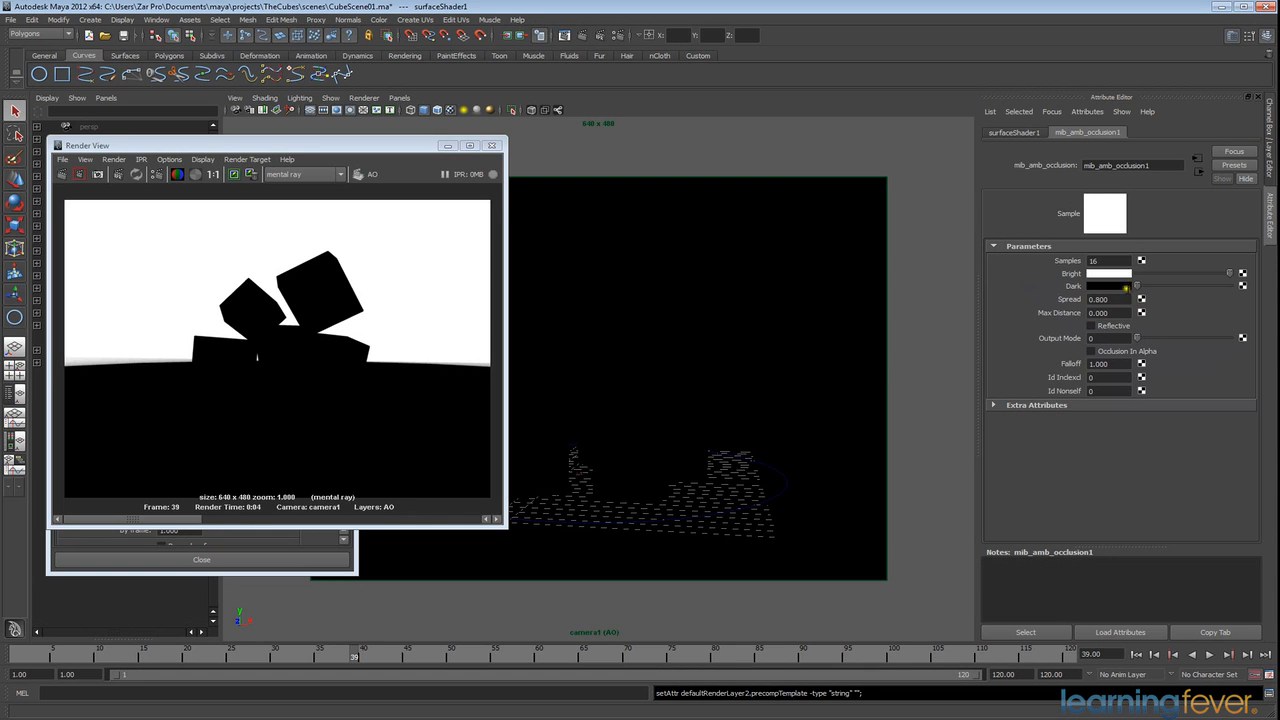
{"action": "left_click", "coordinate": [1118, 312]}
{"action": "type", "text": "1.000"}
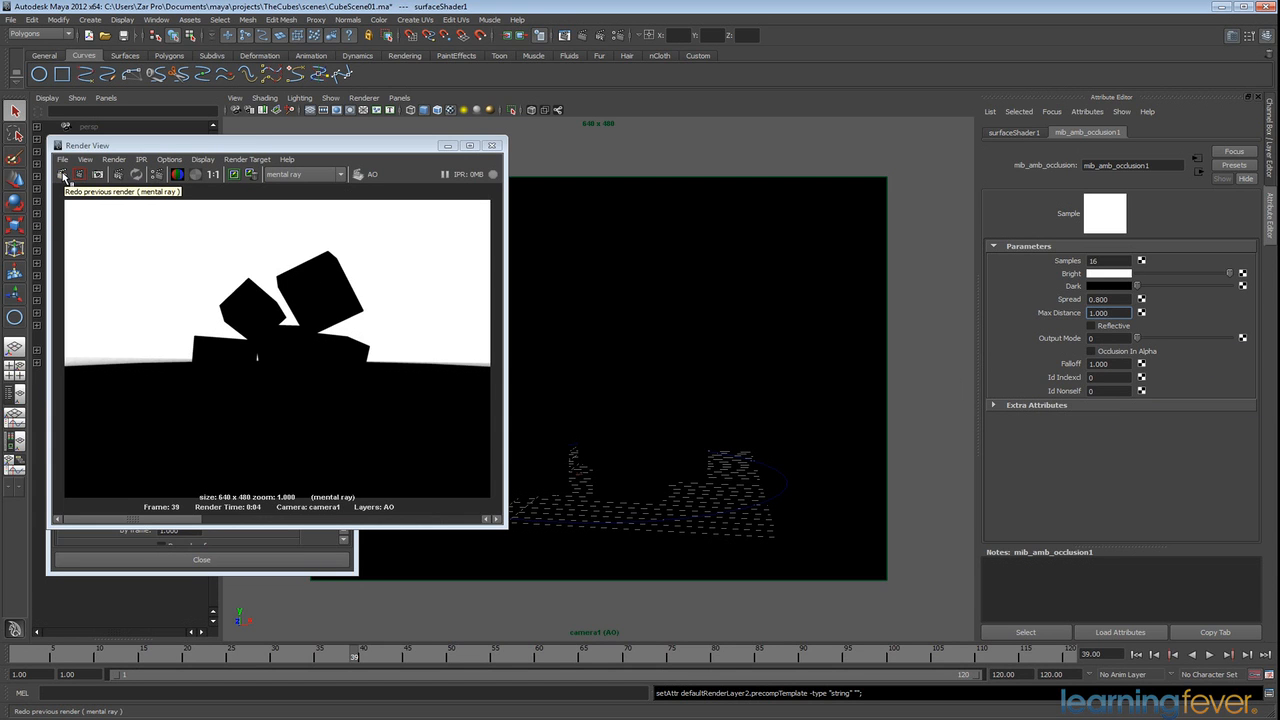
{"action": "left_click", "coordinate": [62, 175]}
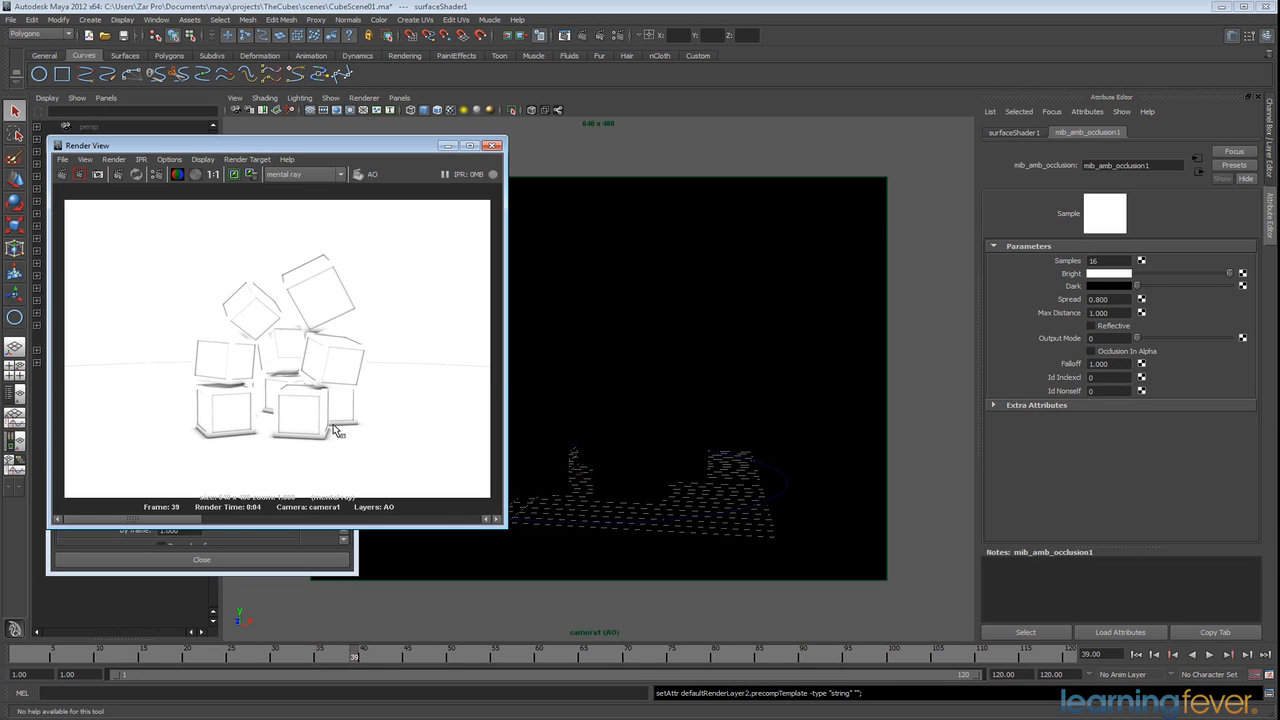
Reduce the Max Distance of mib_amb_occlusion1 to 0.8 and re-render the AO layer.
{"action": "left_click_drag", "start_coordinate": [440, 526], "coordinate": [441, 553]}
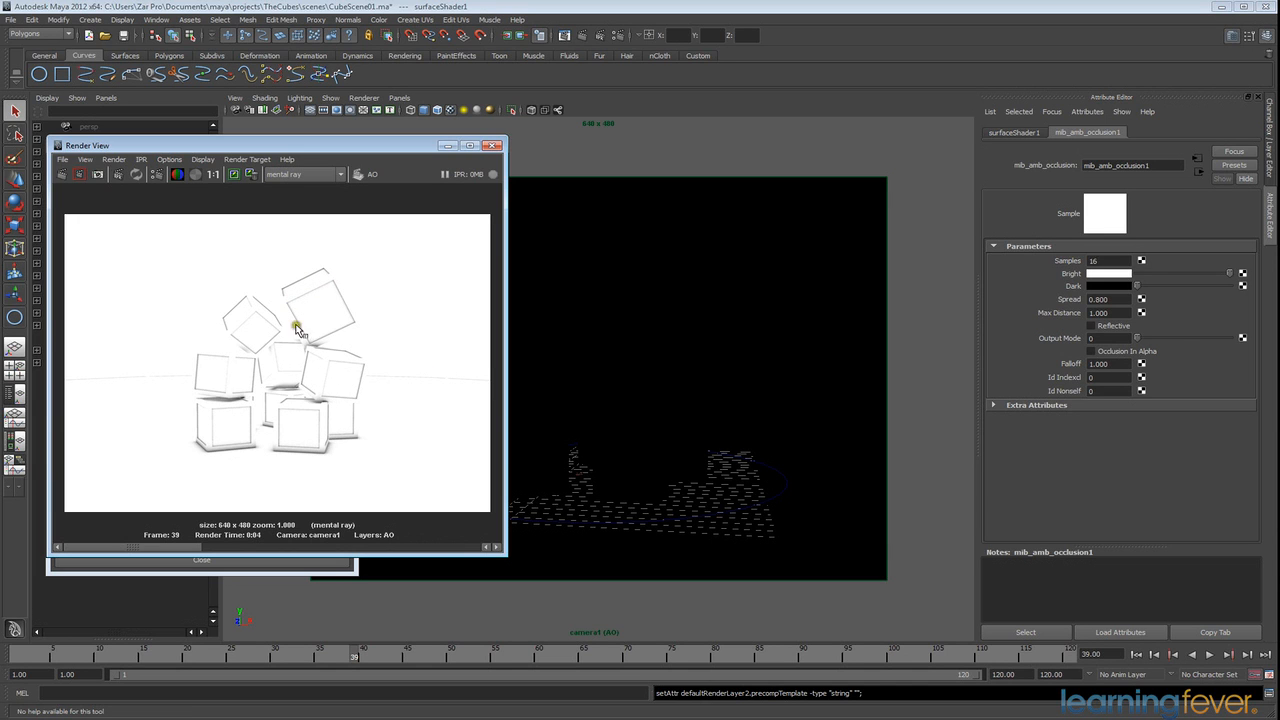
{"action": "left_click_drag", "start_coordinate": [1111, 314], "coordinate": [1059, 313]}
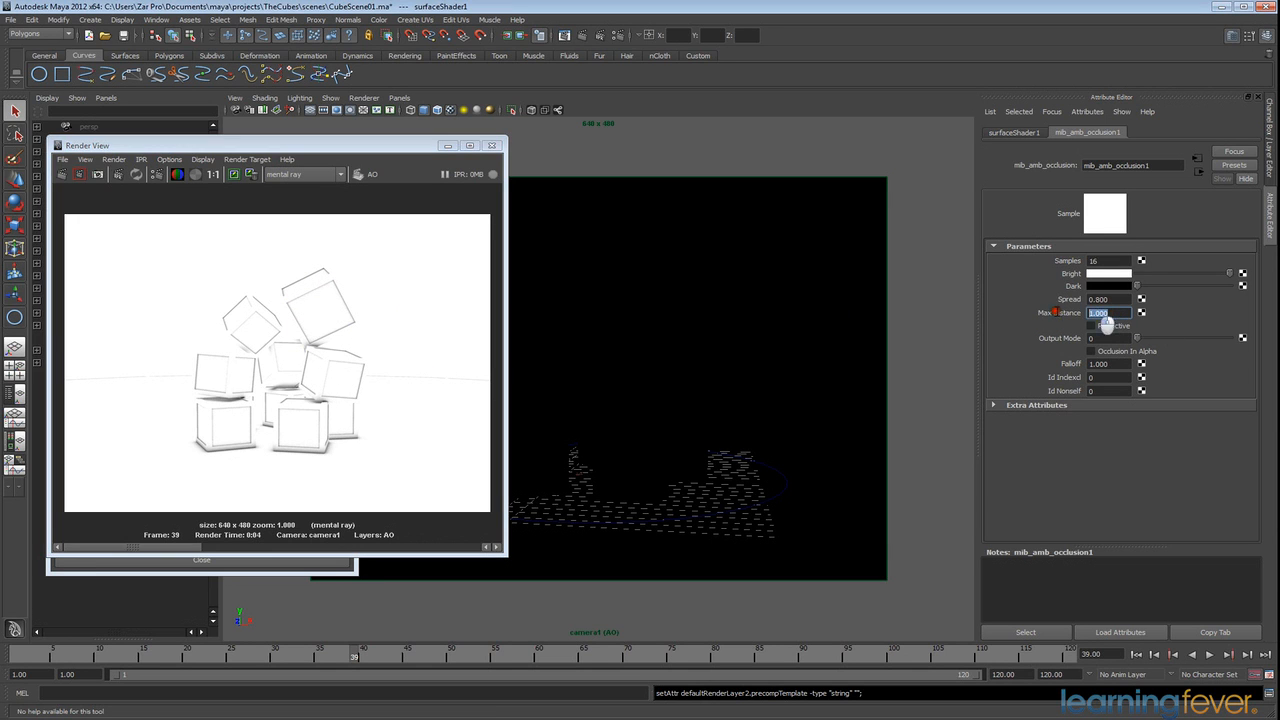
{"action": "type", "text": ".8"}
{"action": "key", "text": "Return"}
{"action": "left_click", "coordinate": [64, 175]}
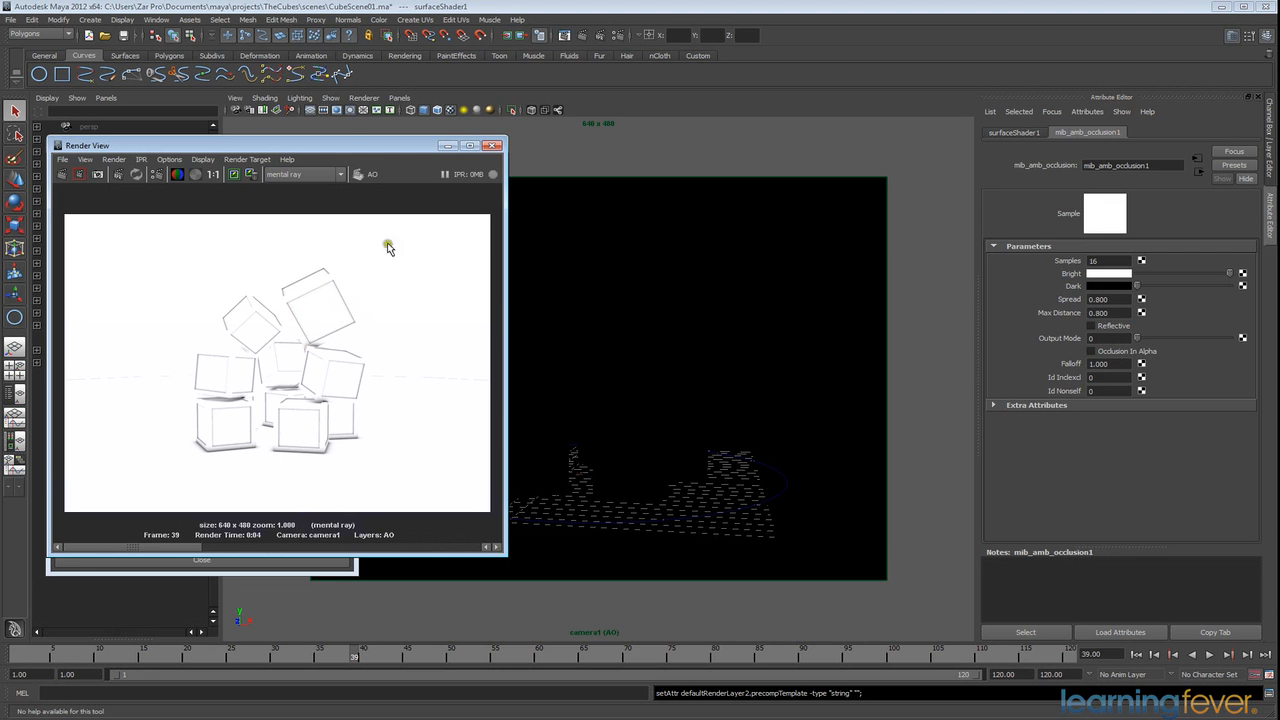
Select the ZDepth render layer, open its attributes and apply the Luminance Depth preset.
{"action": "left_click_drag", "start_coordinate": [429, 143], "coordinate": [499, 138]}
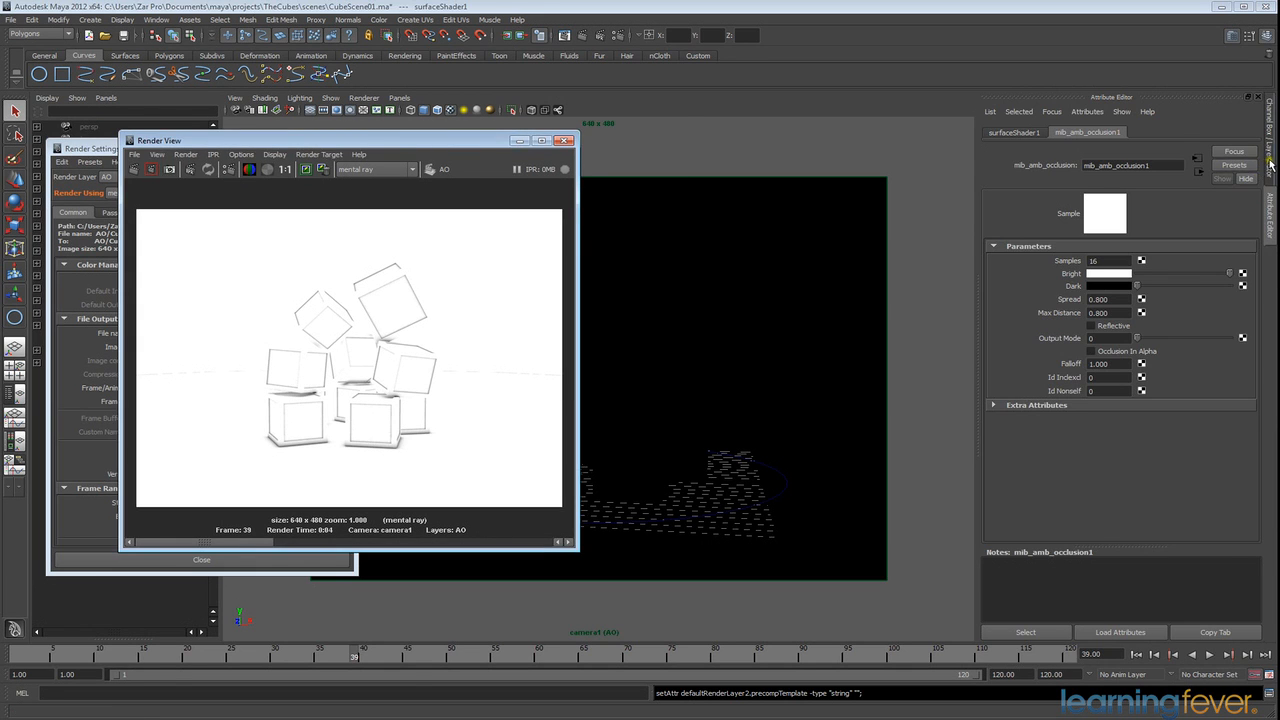
{"action": "left_click", "coordinate": [1272, 158]}
{"action": "left_click", "coordinate": [1220, 540]}
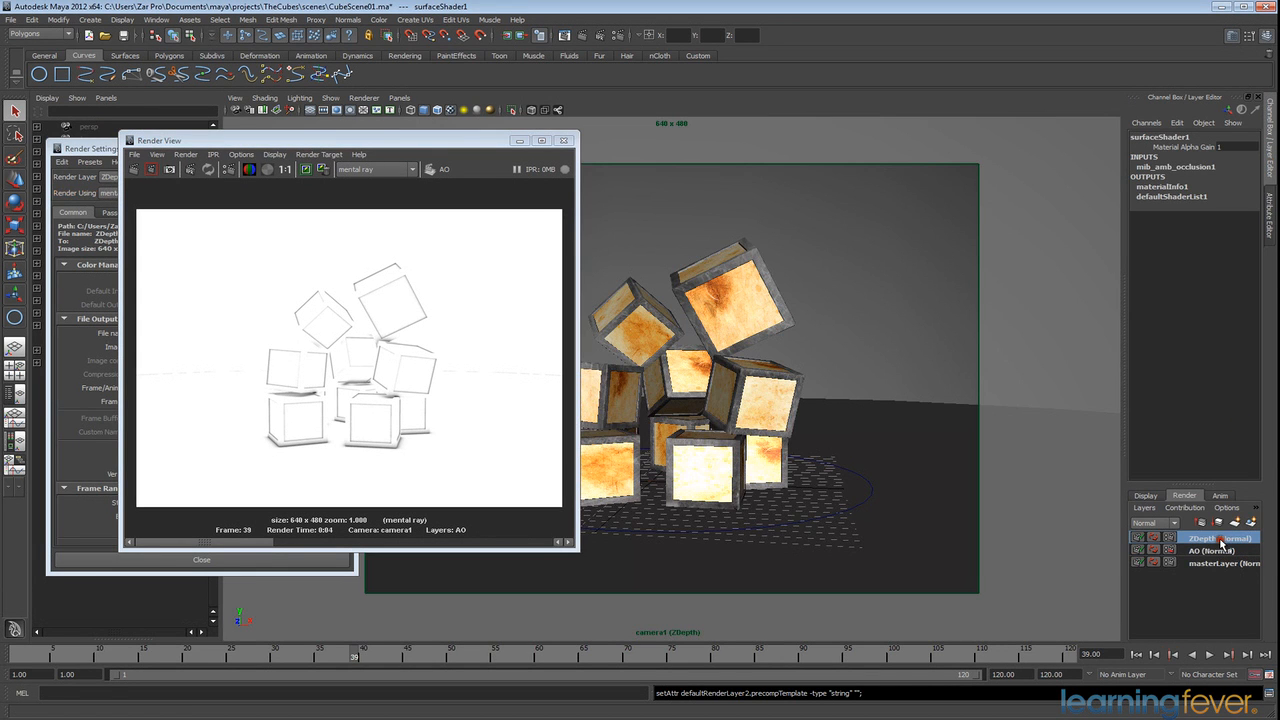
{"action": "right_click", "coordinate": [1221, 543]}
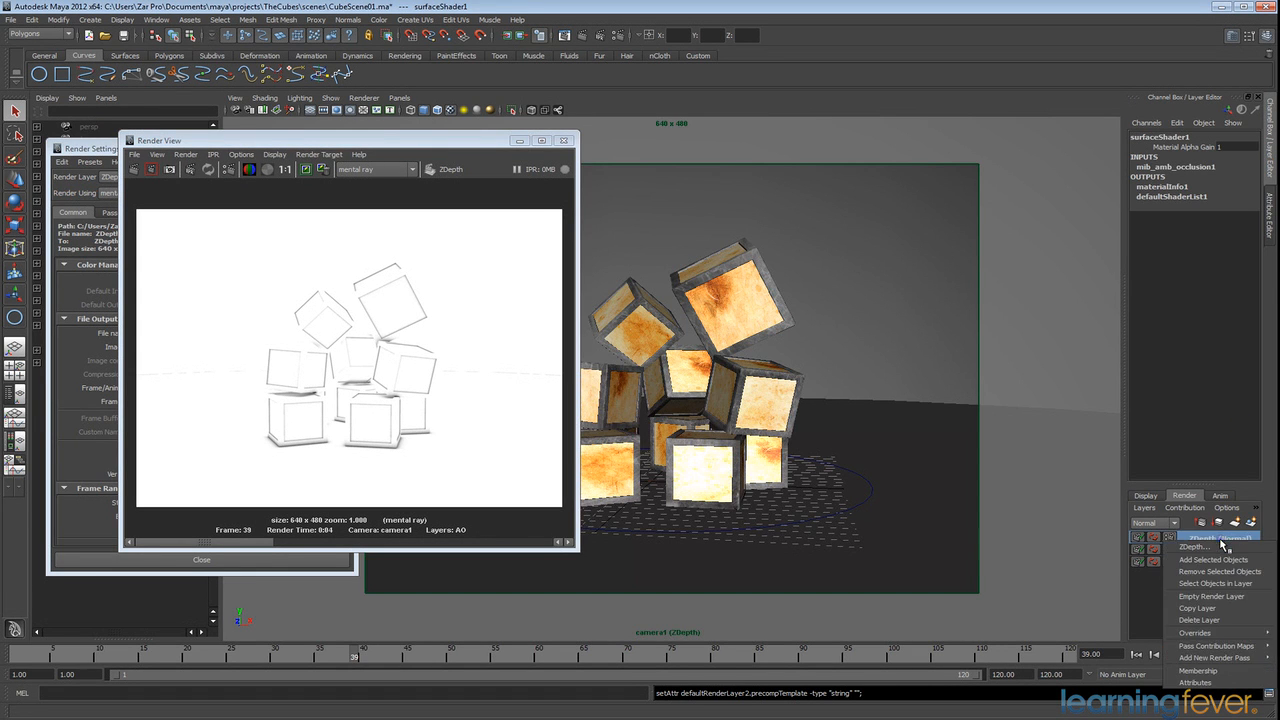
{"action": "left_click", "coordinate": [1218, 683]}
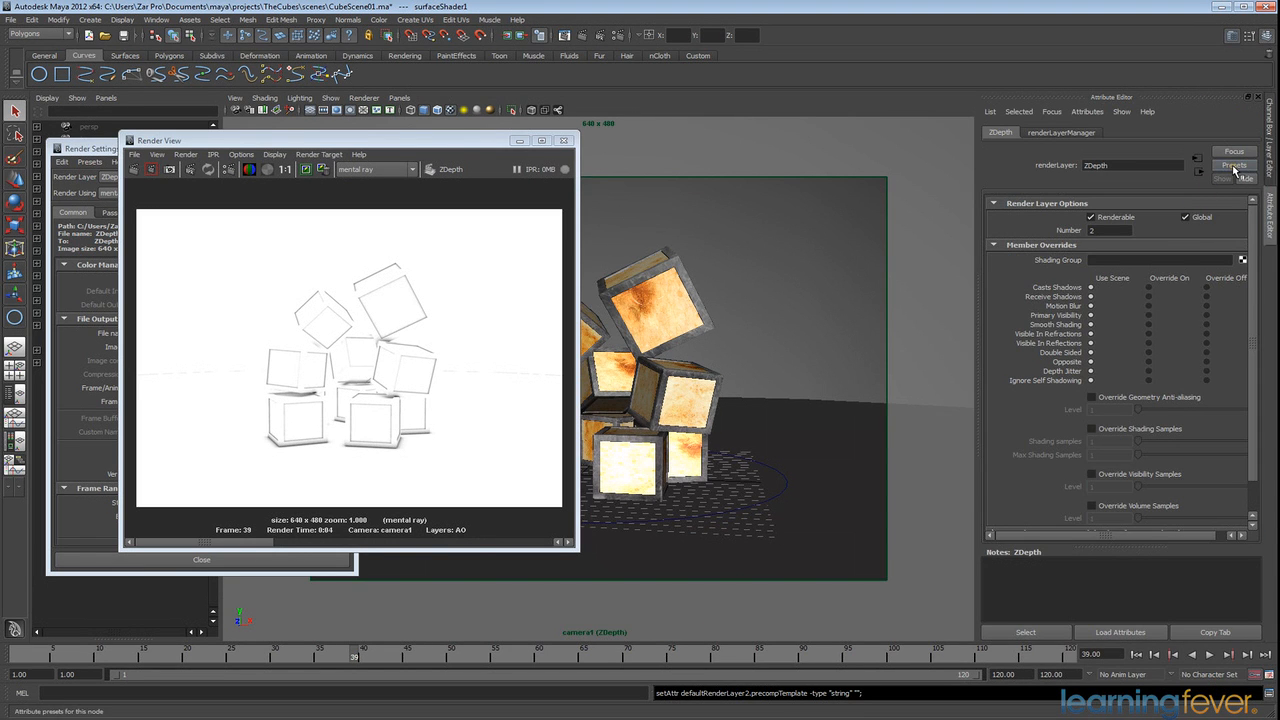
{"action": "left_click", "coordinate": [1234, 166]}
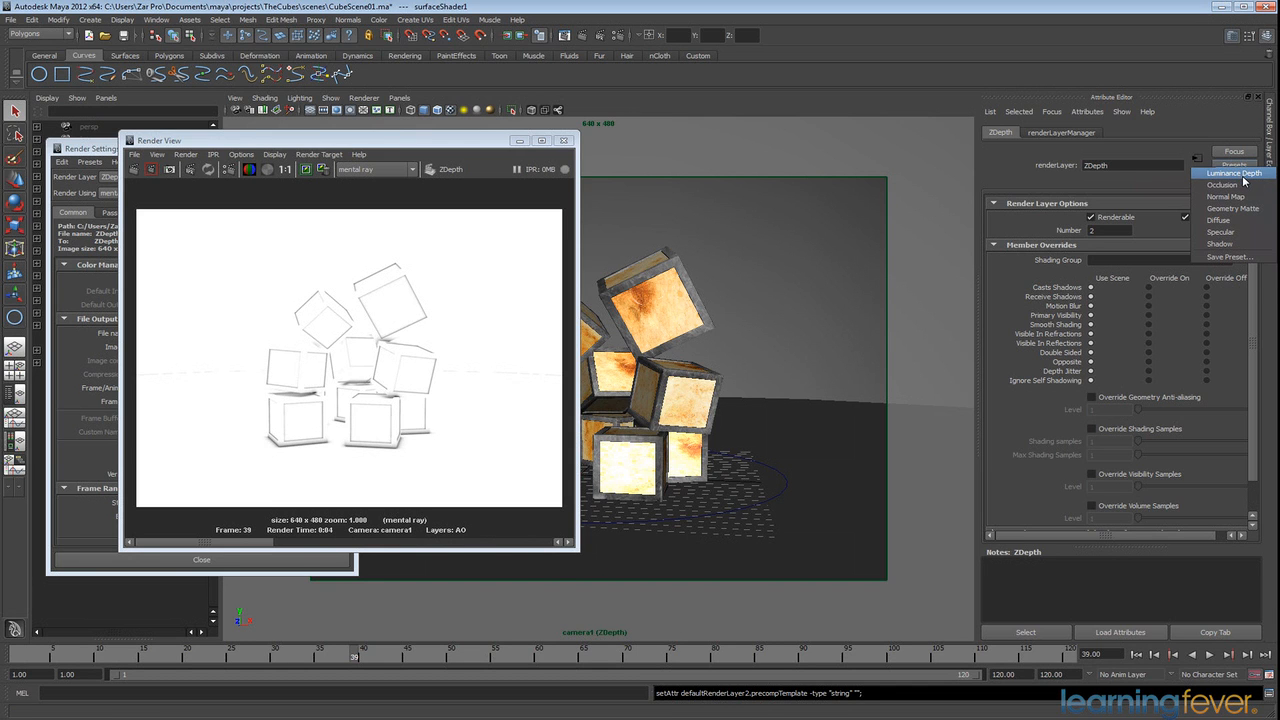
{"action": "left_click", "coordinate": [1238, 174]}
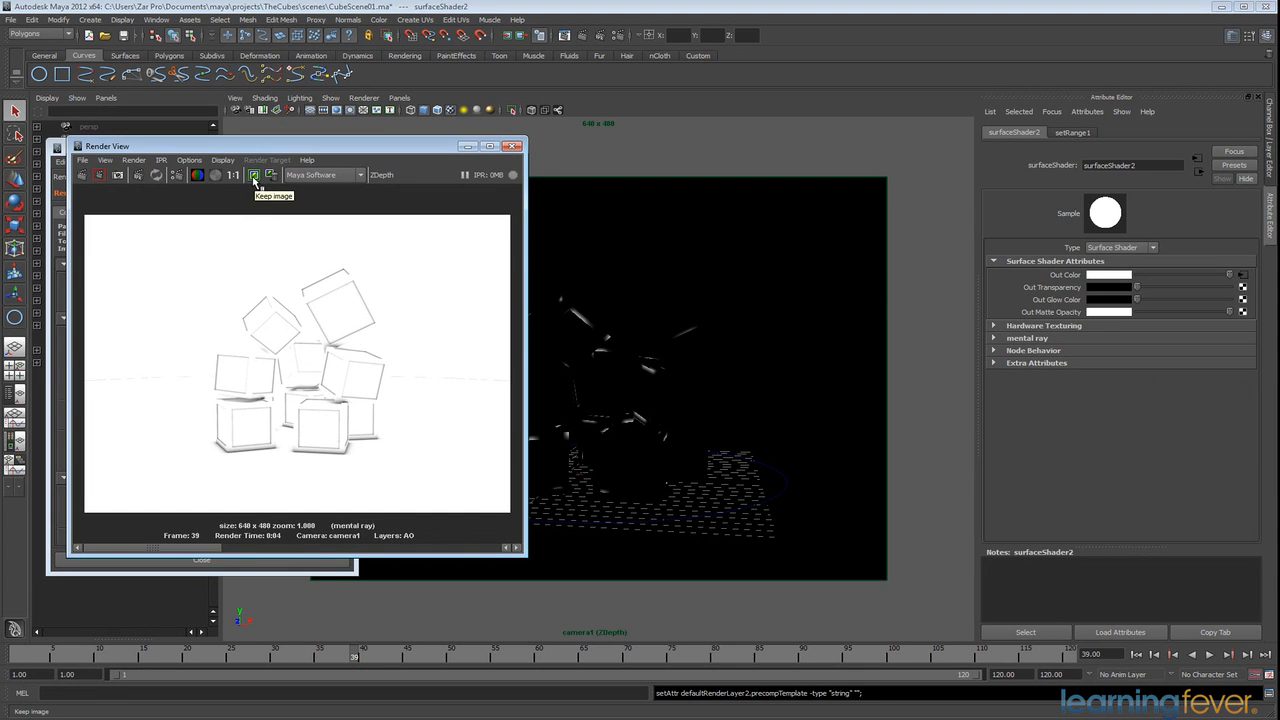
Keep the AO render in the Render View and render the ZDepth layer with Maya Software.
{"action": "left_click", "coordinate": [255, 176]}
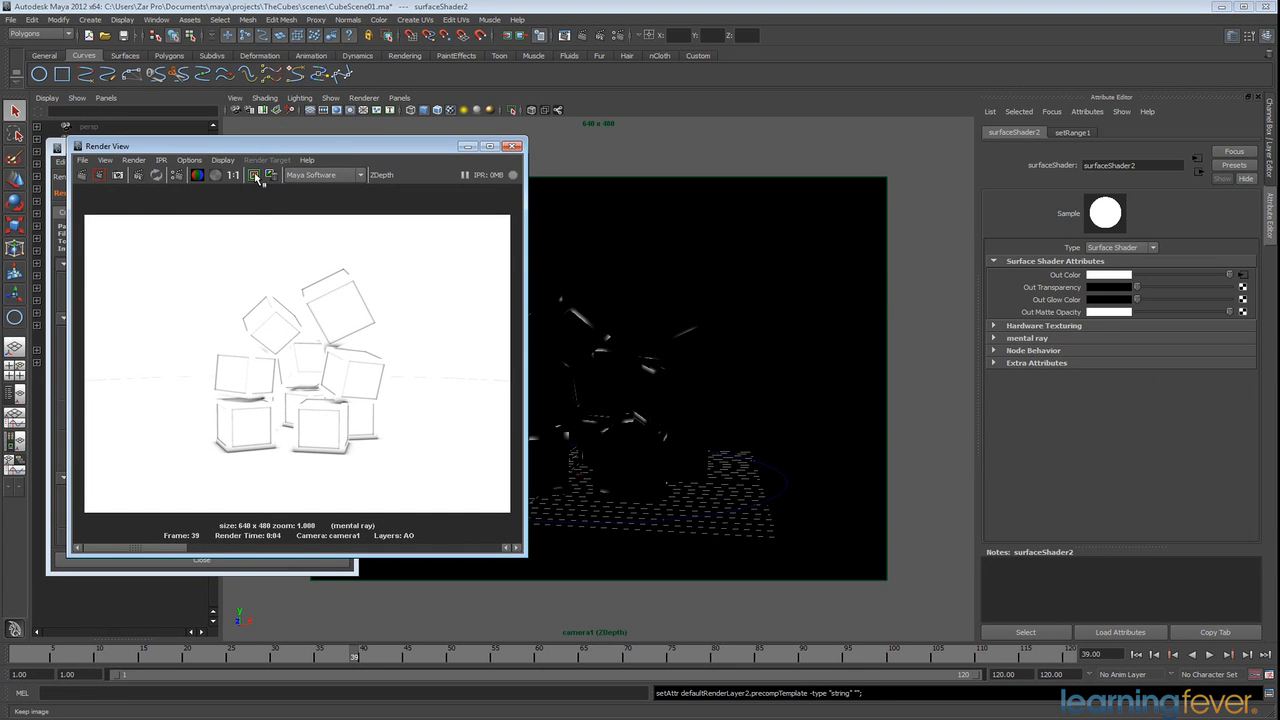
{"action": "left_click", "coordinate": [83, 177]}
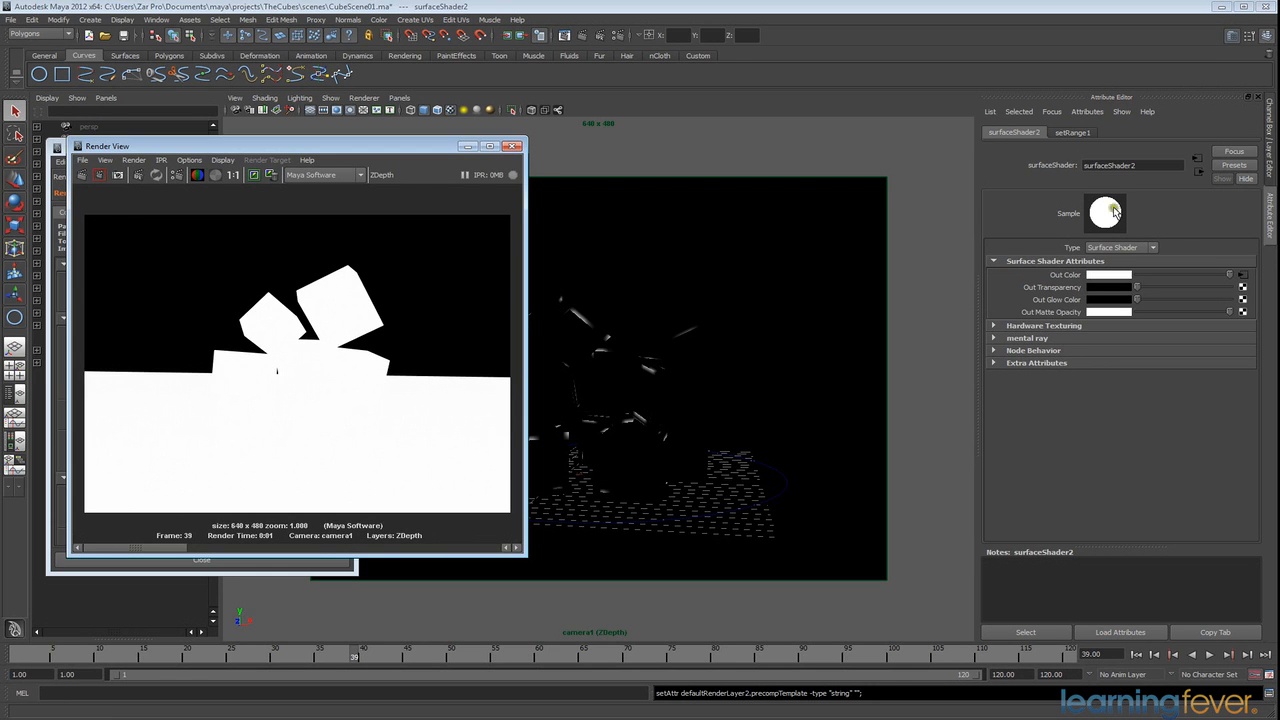
Break the incoming connections on the Old Min and Old Max attributes of setRange1.
{"action": "left_click", "coordinate": [1070, 134]}
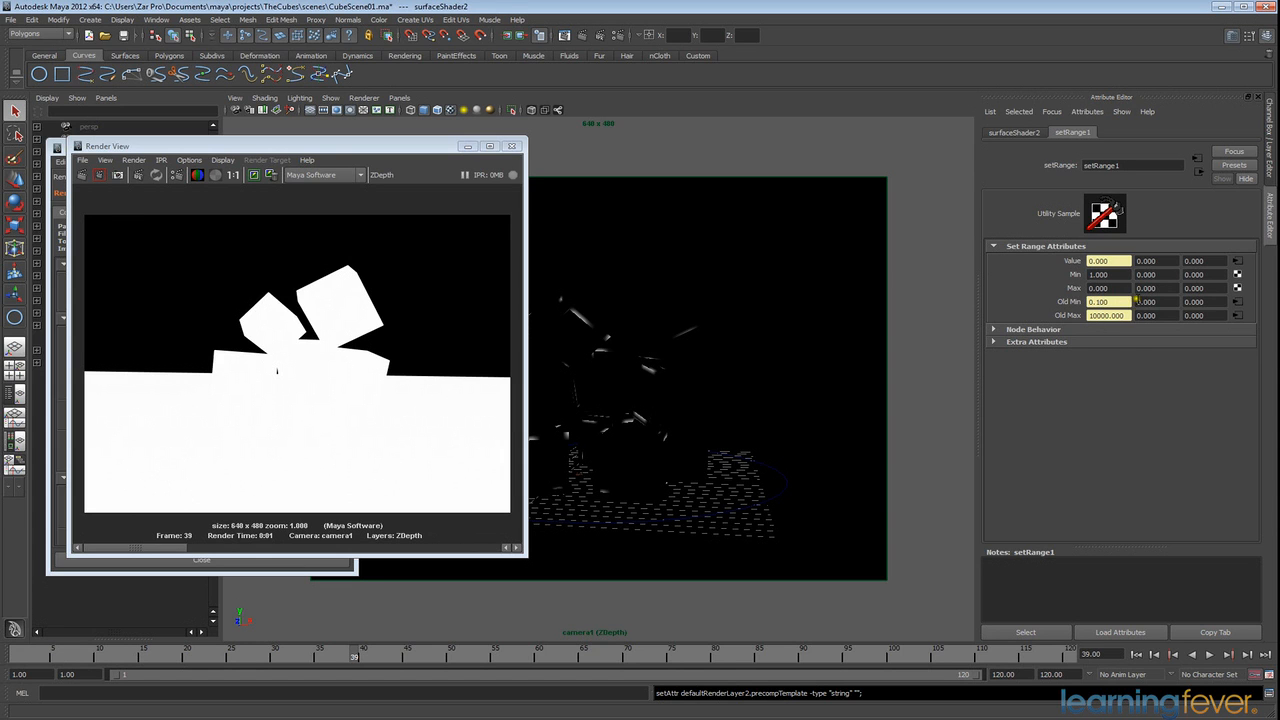
{"action": "right_click", "coordinate": [1118, 301]}
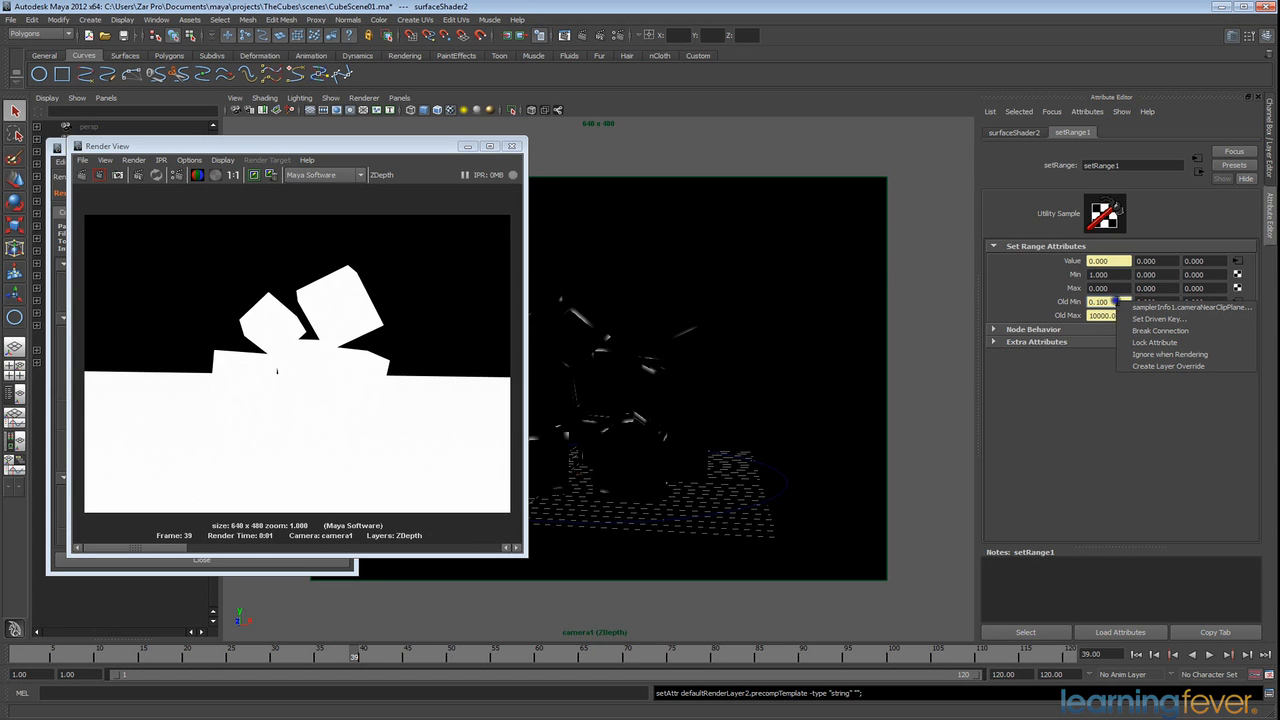
{"action": "left_click", "coordinate": [1155, 331]}
{"action": "right_click", "coordinate": [1124, 315]}
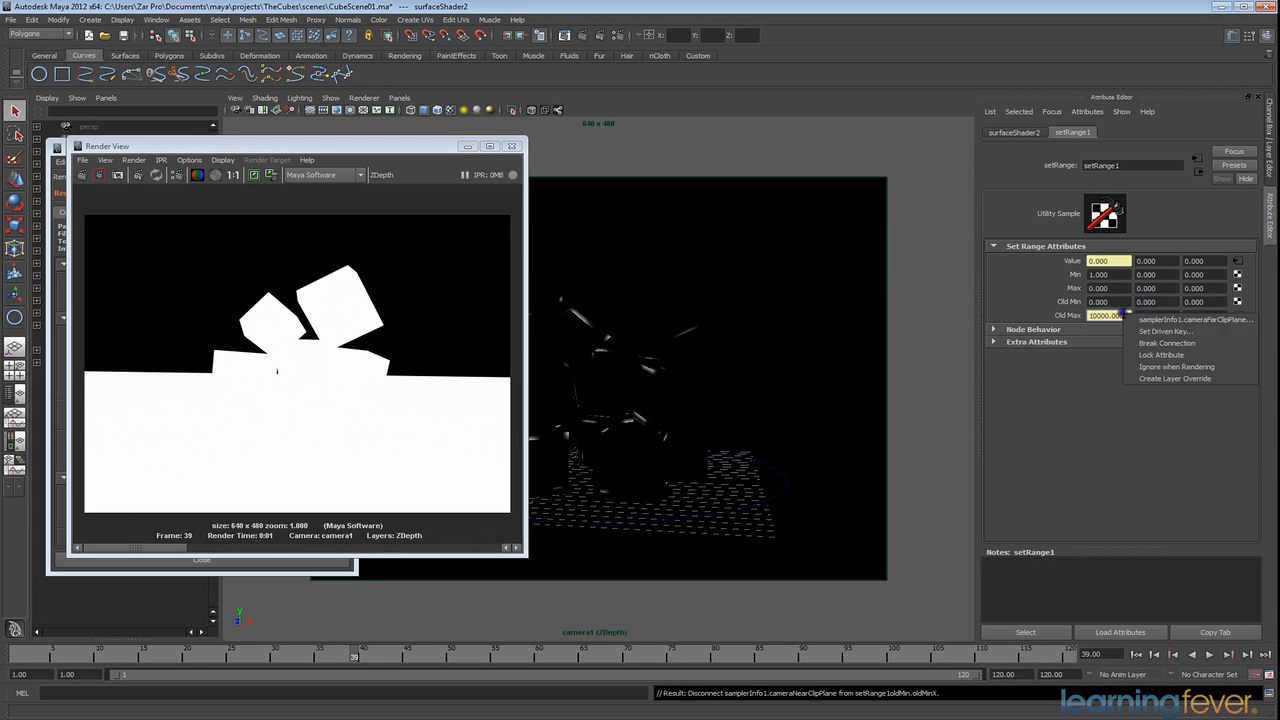
{"action": "left_click", "coordinate": [1160, 343]}
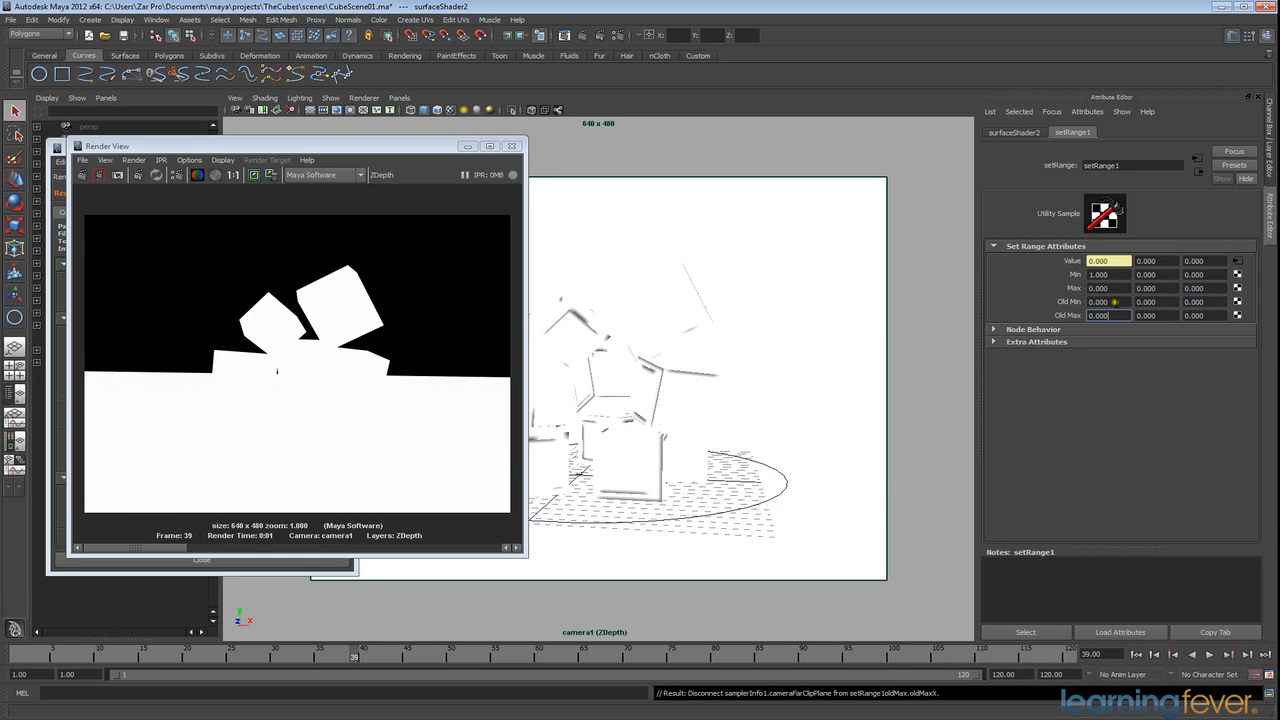
Set the first Old Max value of setRange1 to 100, re-render the ZDepth layer and compare it with the stored renders.
{"action": "left_click_drag", "start_coordinate": [1115, 315], "coordinate": [1086, 315]}
{"action": "type", "text": "100"}
{"action": "key", "text": "Return"}
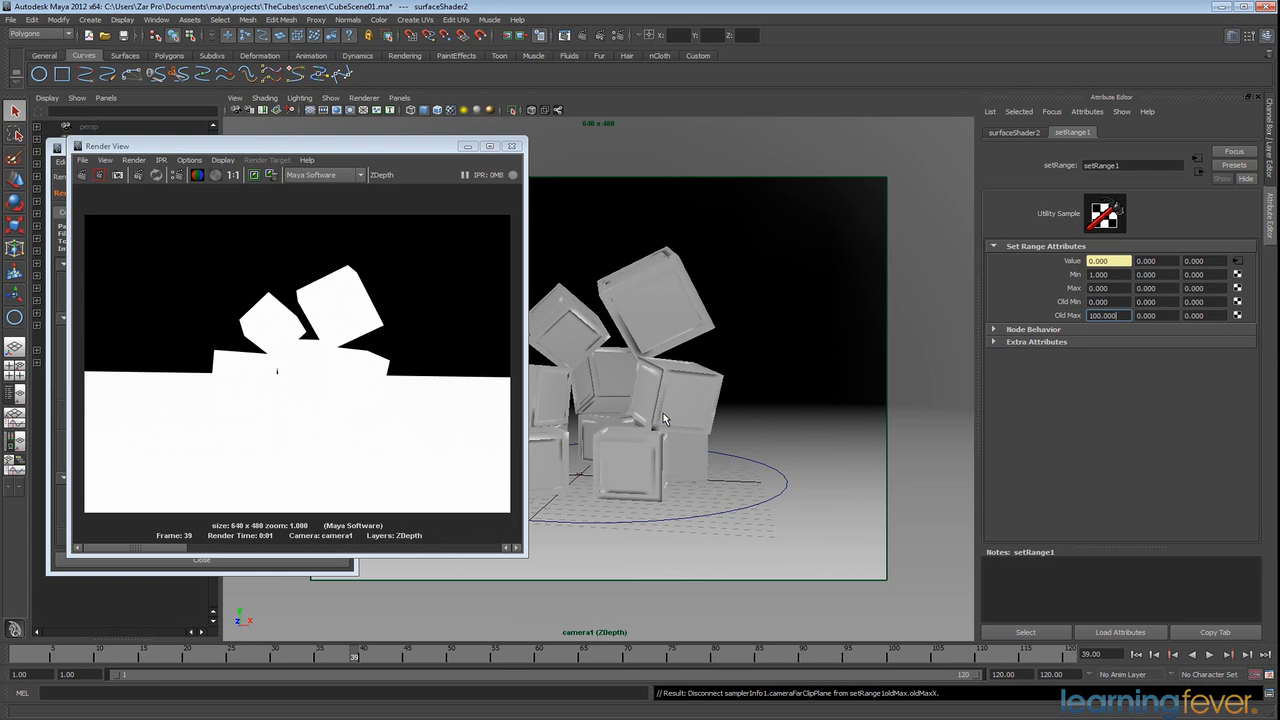
{"action": "left_click", "coordinate": [84, 176]}
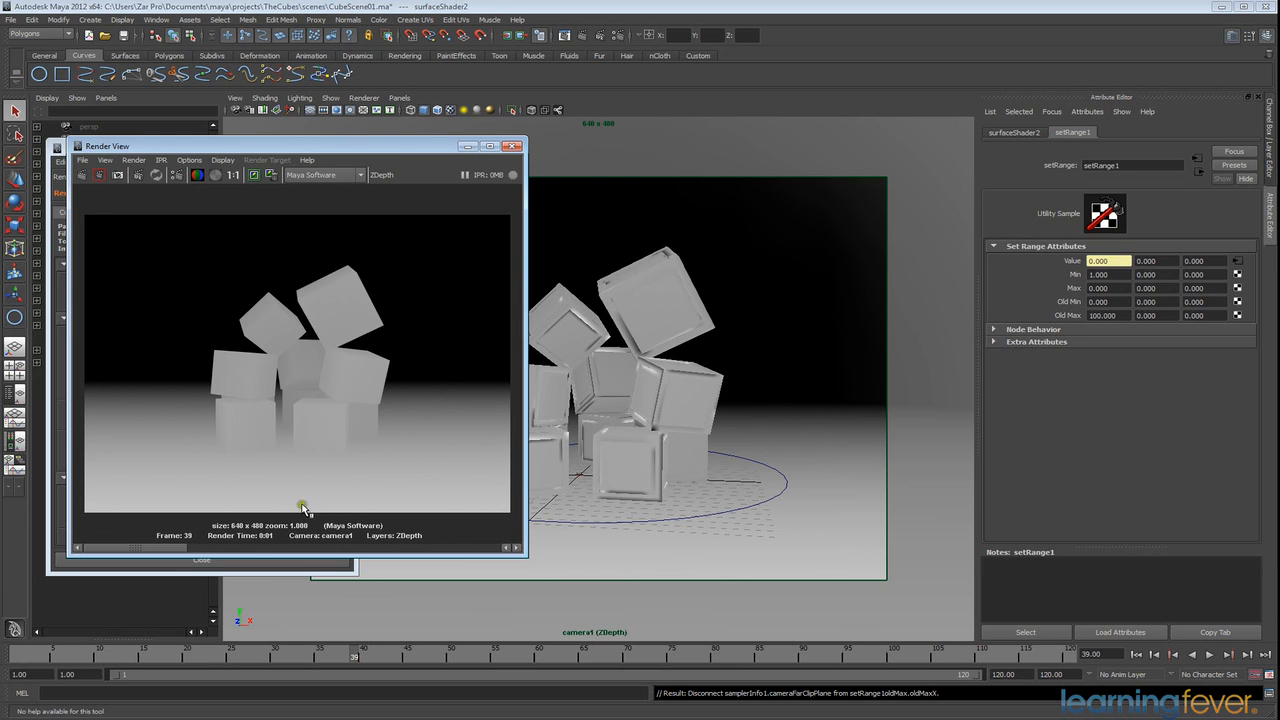
{"action": "left_click", "coordinate": [228, 549]}
{"action": "left_click_drag", "start_coordinate": [228, 549], "coordinate": [193, 551]}
Change the output file name prefix to Cubes_<RenderLayer> using the render layer name keyword.
{"action": "left_click_drag", "start_coordinate": [319, 148], "coordinate": [712, 158]}
{"action": "left_click", "coordinate": [195, 336]}
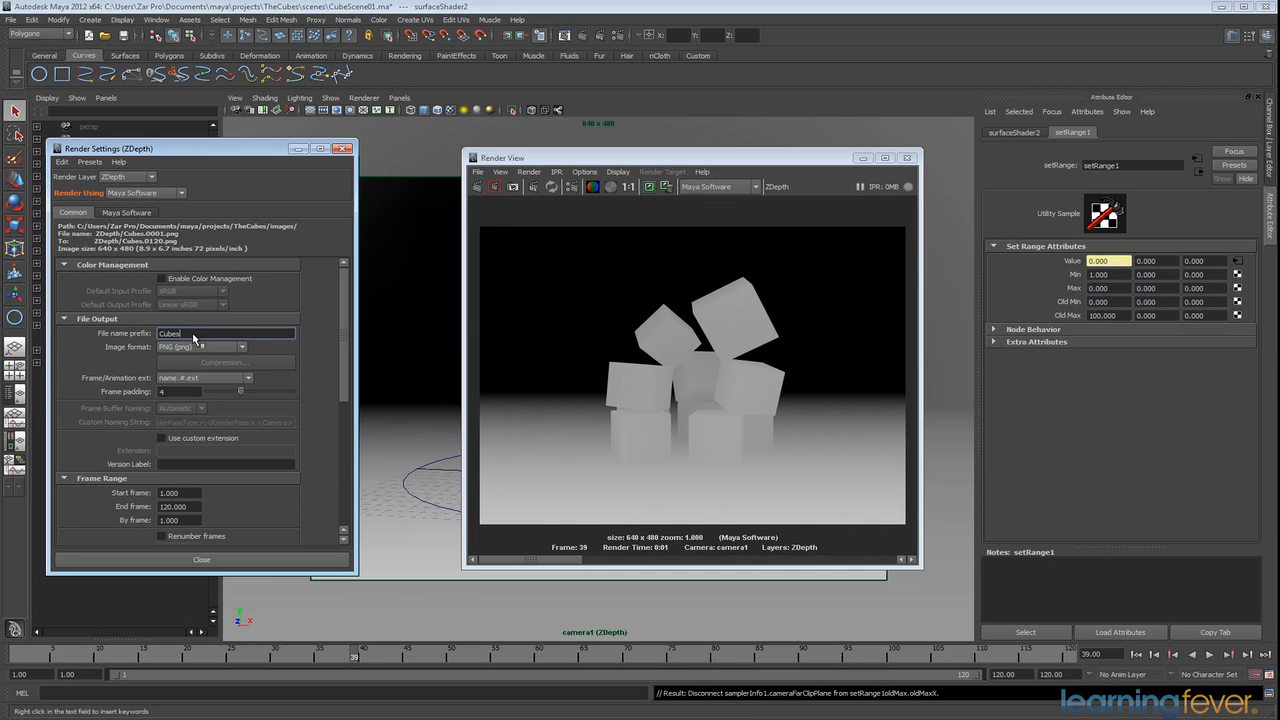
{"action": "right_click", "coordinate": [194, 338]}
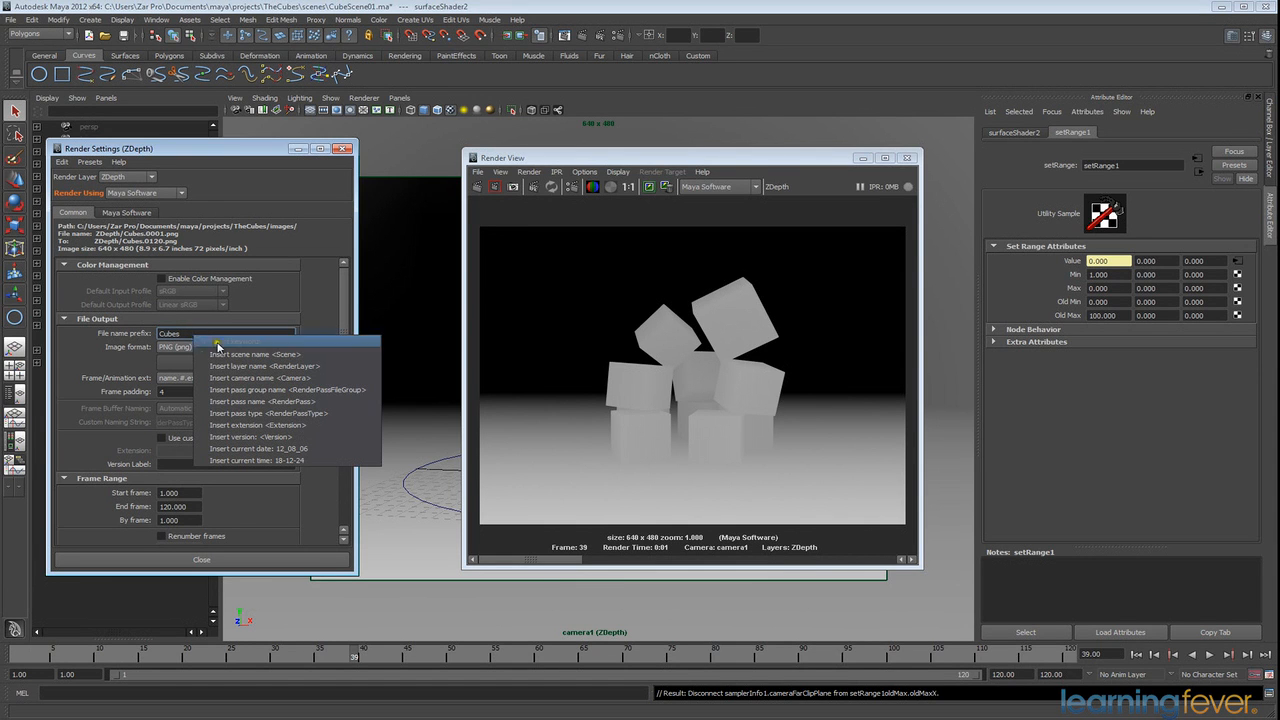
{"action": "left_click", "coordinate": [227, 367]}
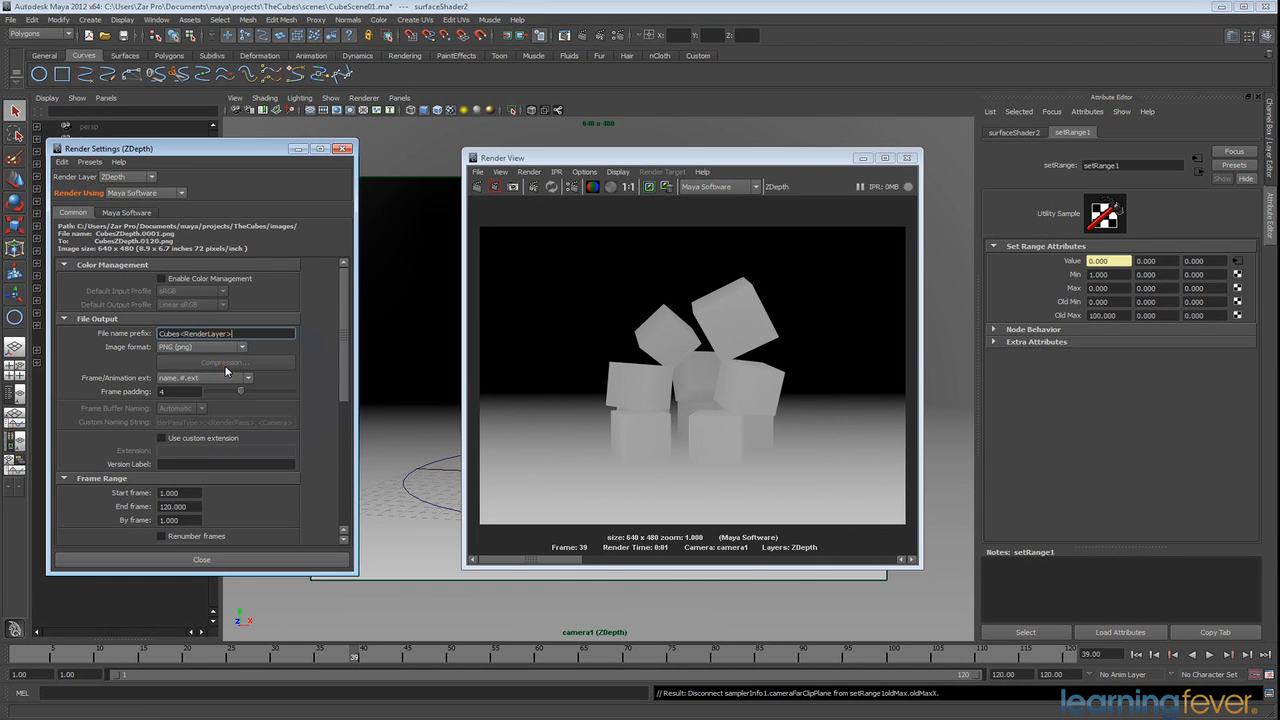
{"action": "left_click", "coordinate": [180, 334]}
{"action": "type", "text": "_"}
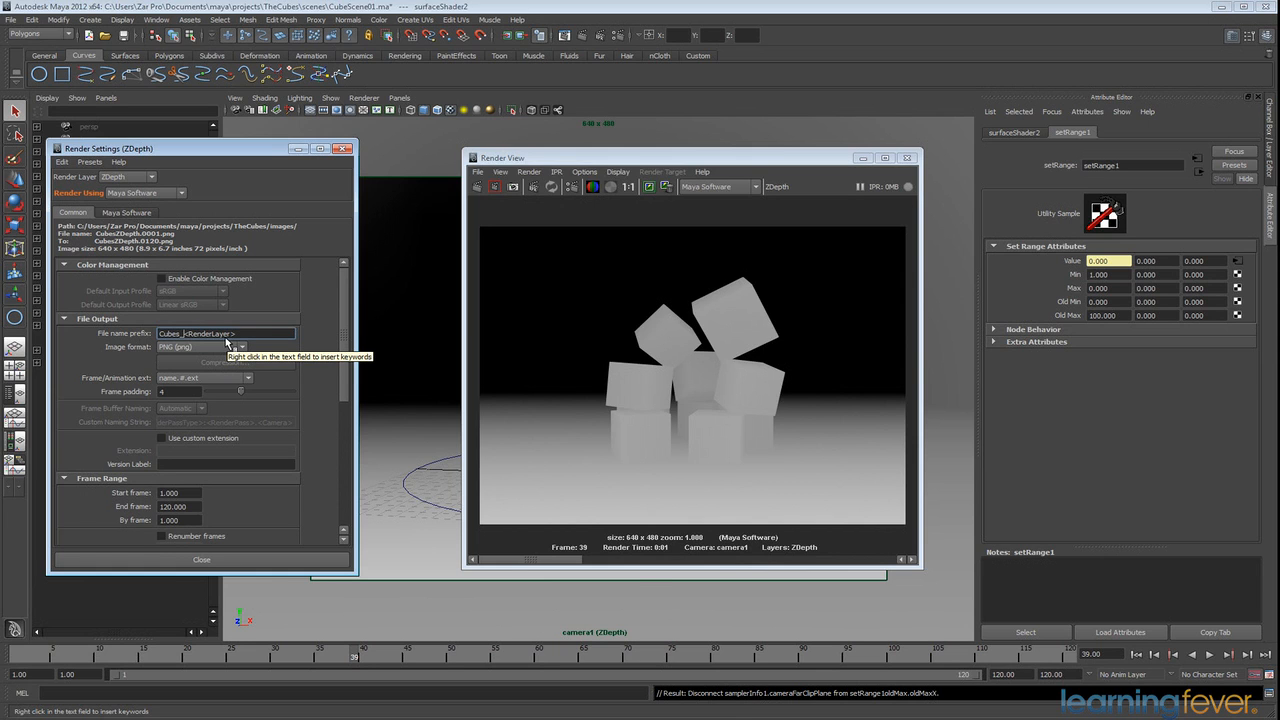
{"action": "key", "text": "Return"}
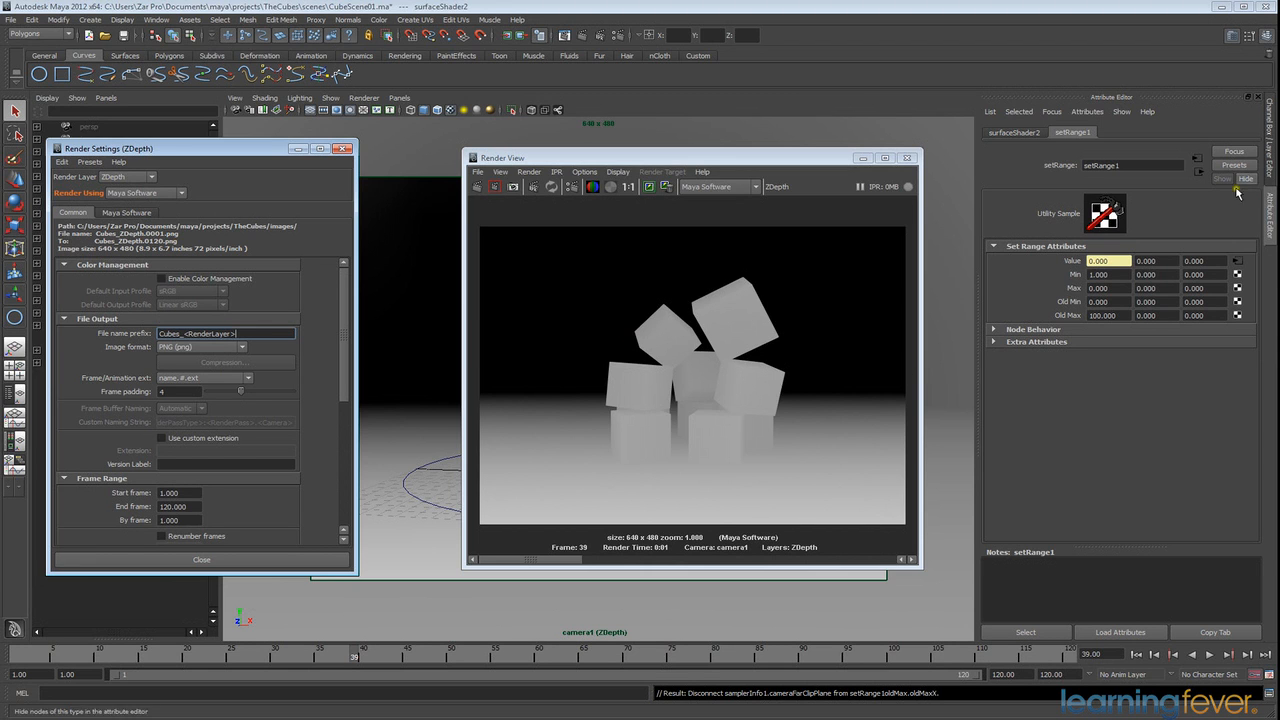
Activate the AO layer and the masterLayer in turn to check their output file names, and bring up the stored color render.
{"action": "left_click", "coordinate": [1270, 140]}
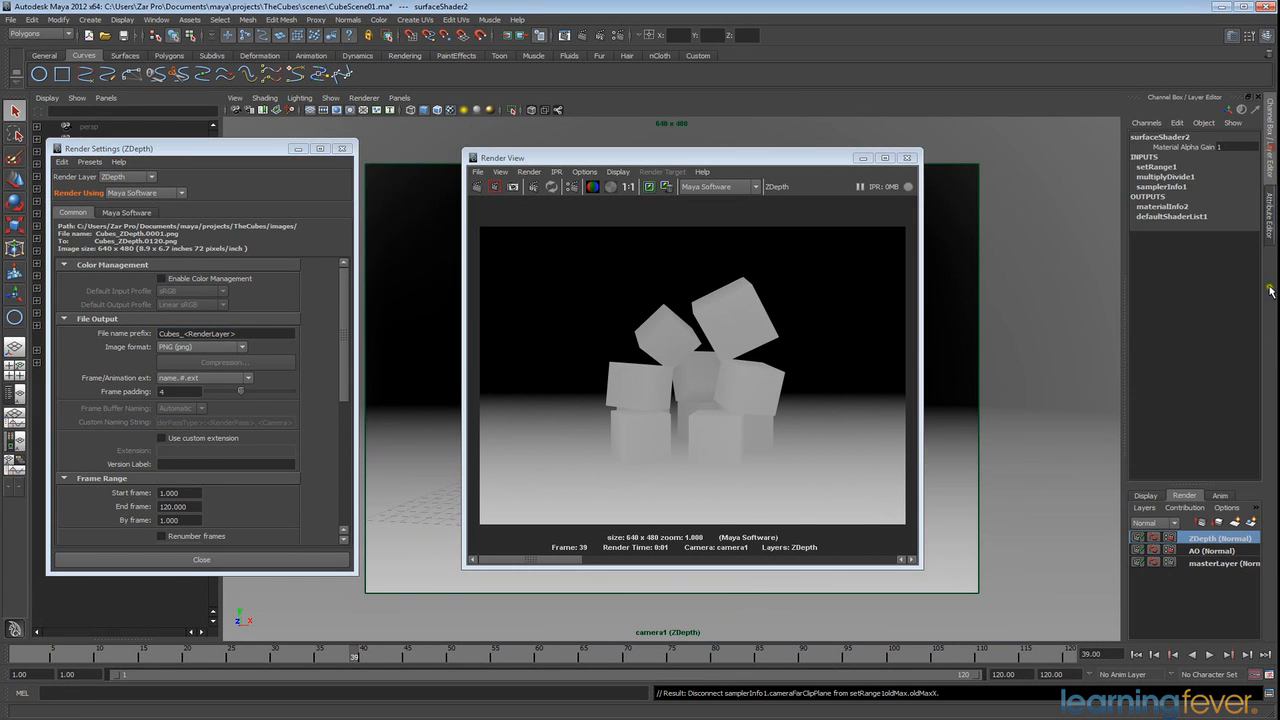
{"action": "left_click", "coordinate": [1218, 551]}
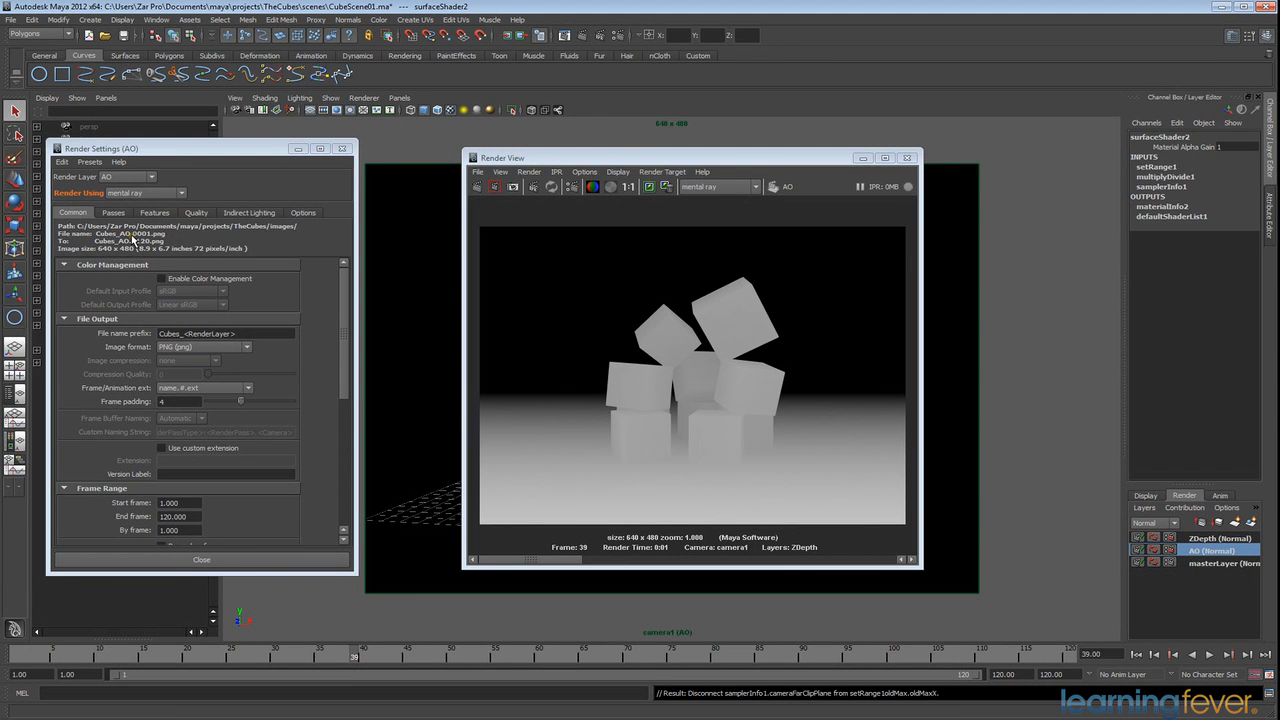
{"action": "left_click", "coordinate": [1208, 566]}
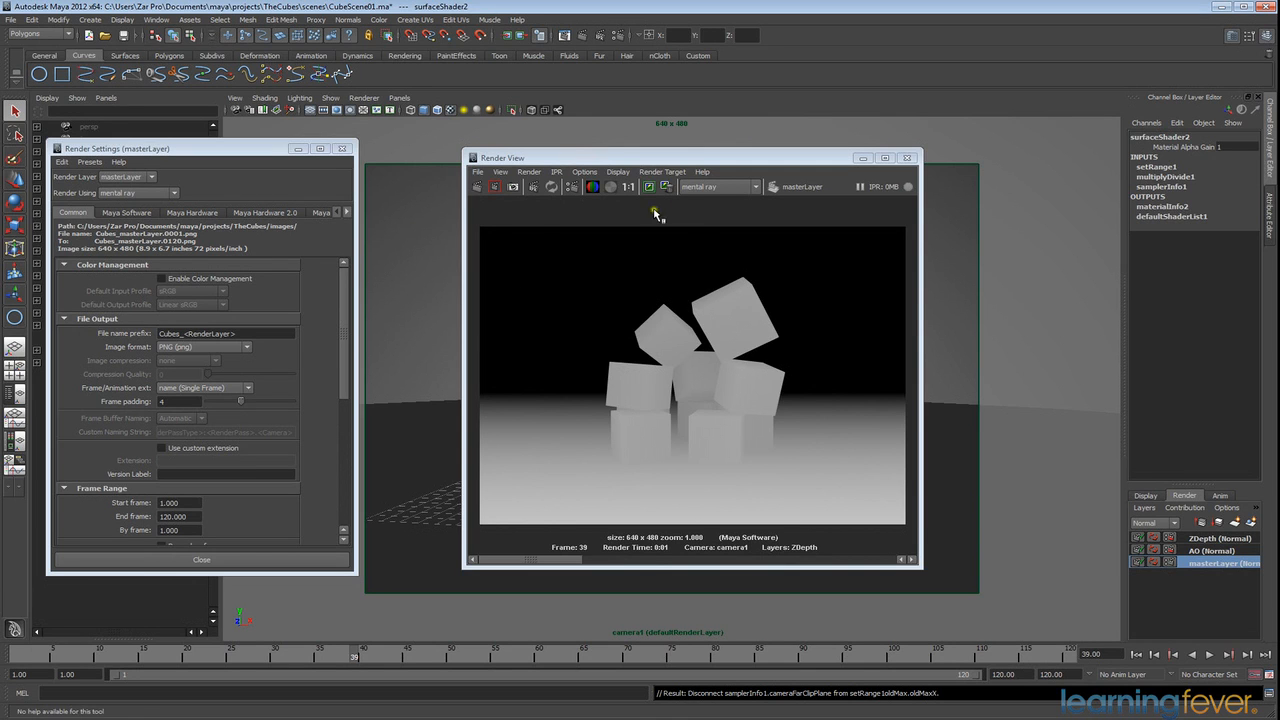
{"action": "left_click_drag", "start_coordinate": [540, 563], "coordinate": [720, 563]}
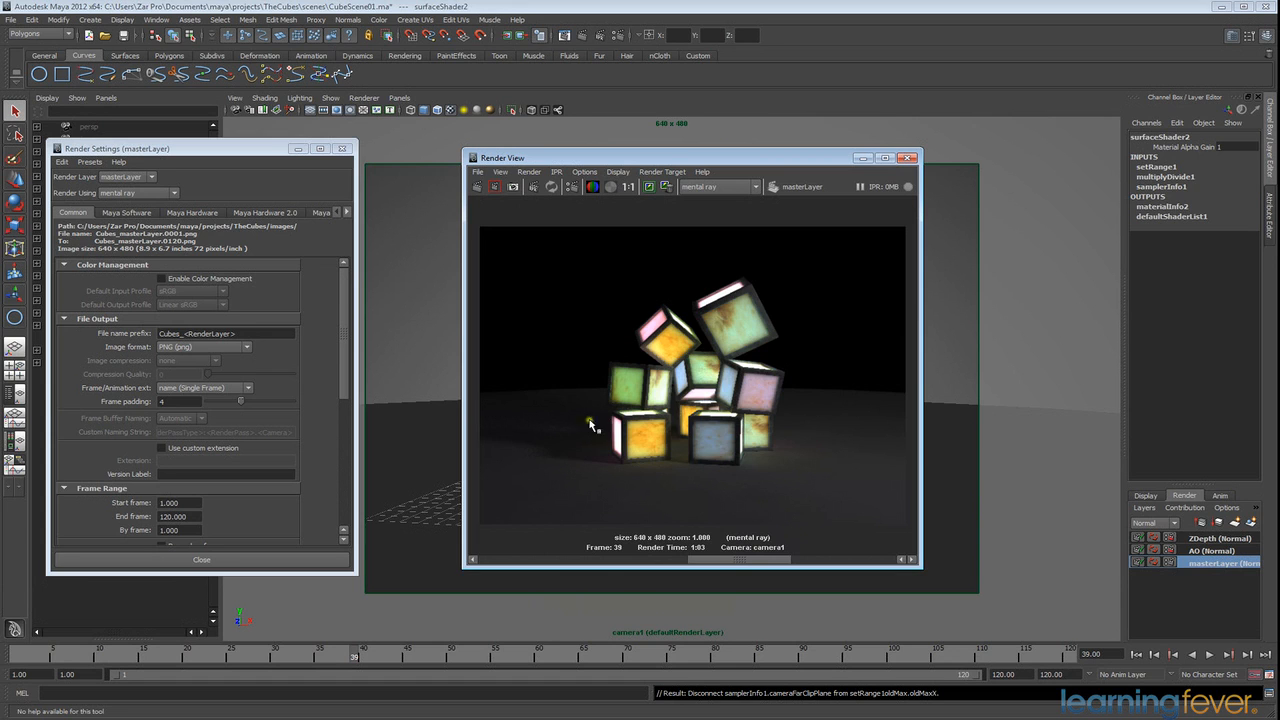
Apply the Production quality preset to the masterLayer's mental ray settings.
{"action": "left_click", "coordinate": [346, 213]}
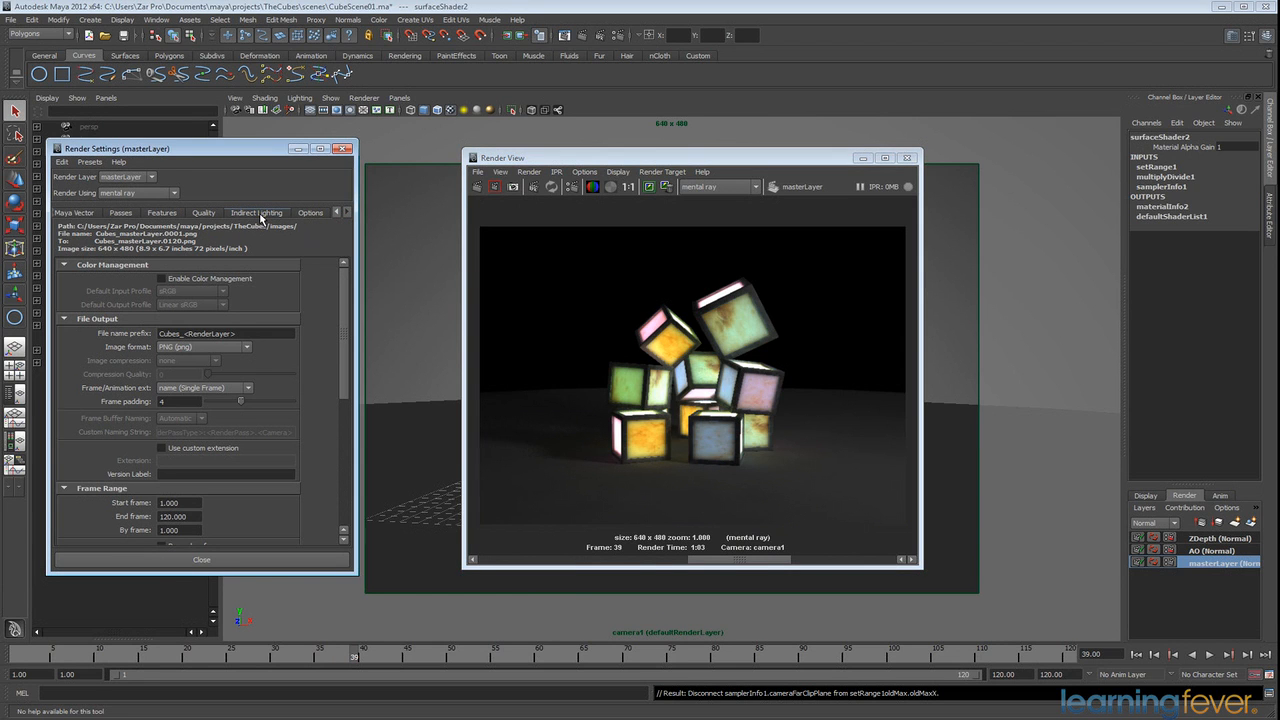
{"action": "left_click", "coordinate": [204, 213]}
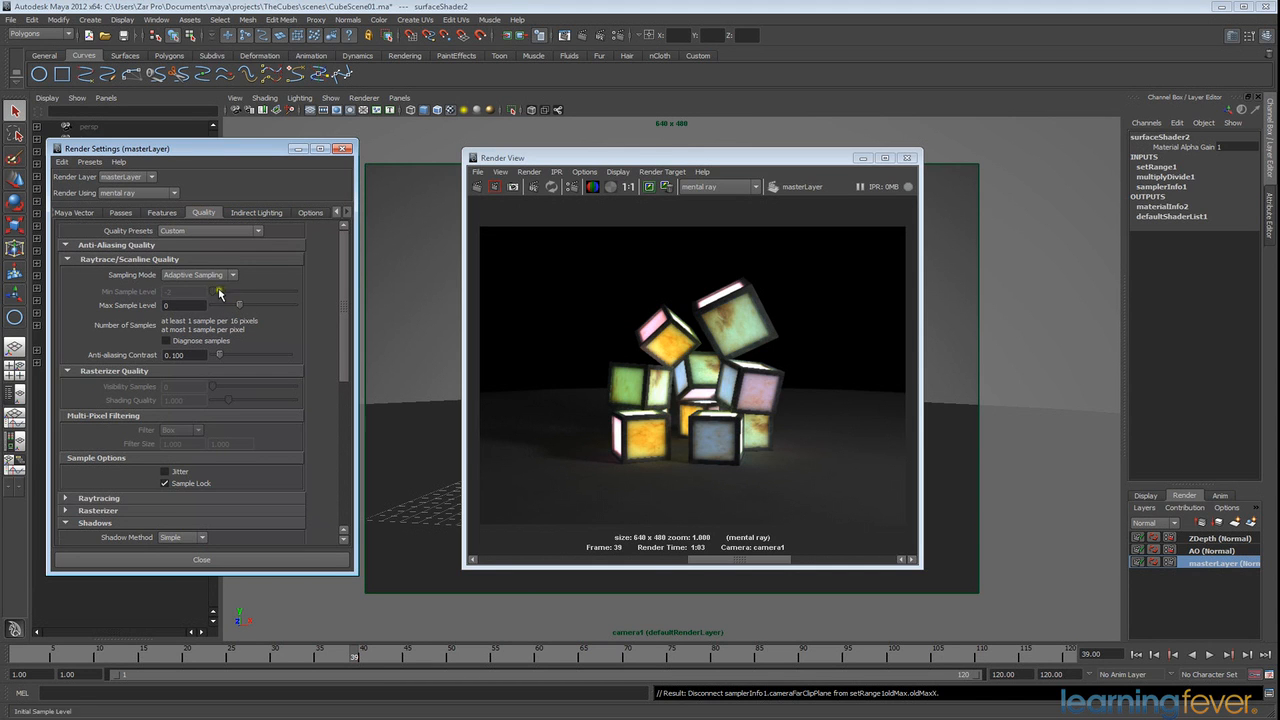
{"action": "left_click", "coordinate": [222, 231]}
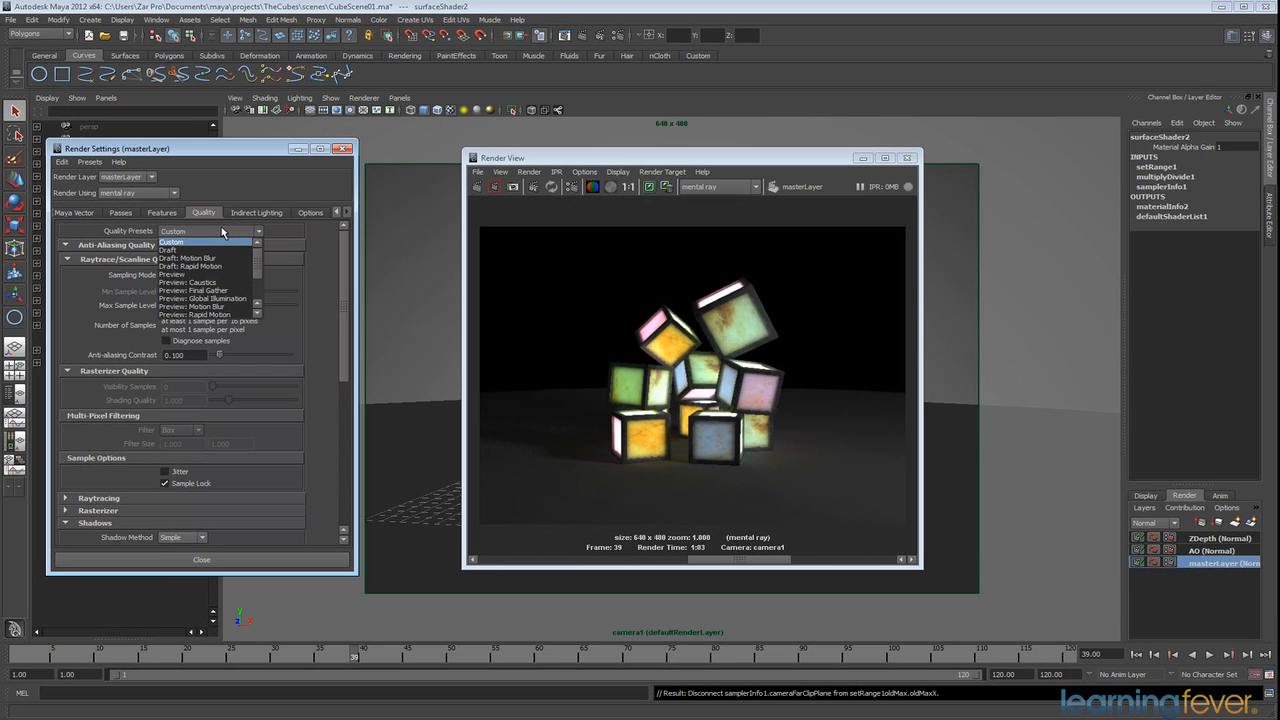
{"action": "scroll", "coordinate": [257, 284], "scroll_direction": "down", "scroll_amount": 2}
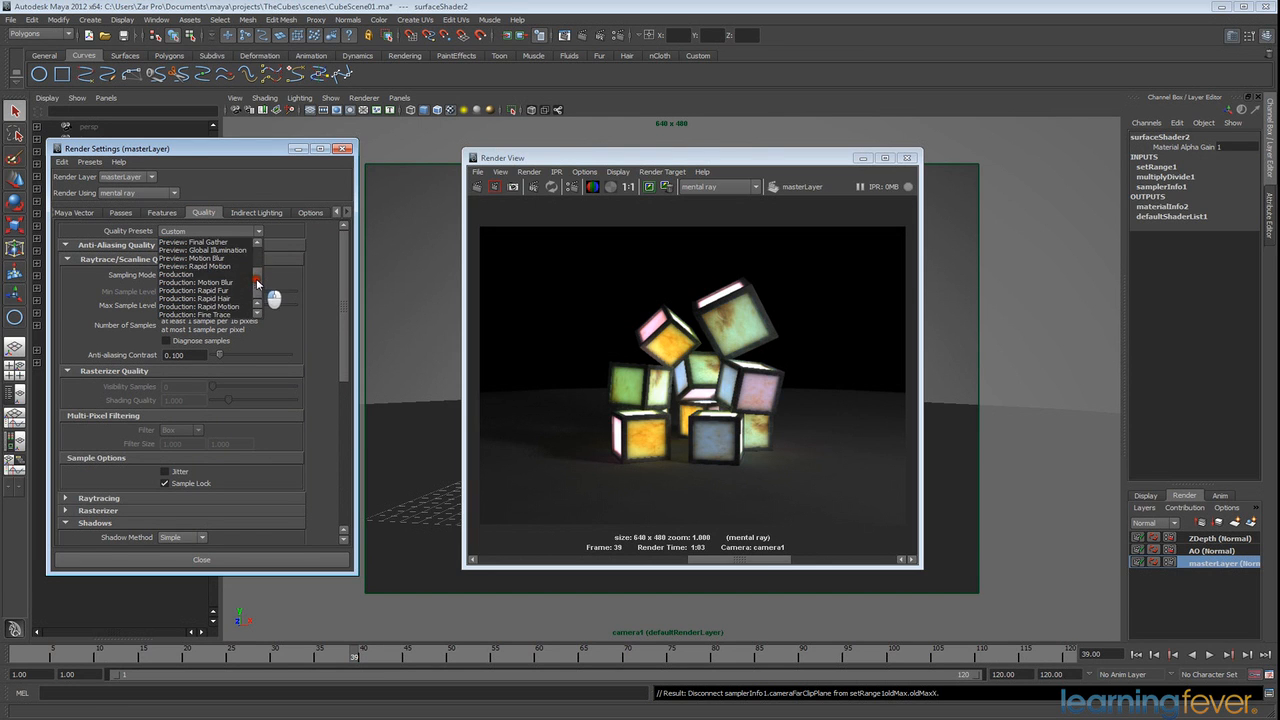
{"action": "left_click", "coordinate": [186, 274]}
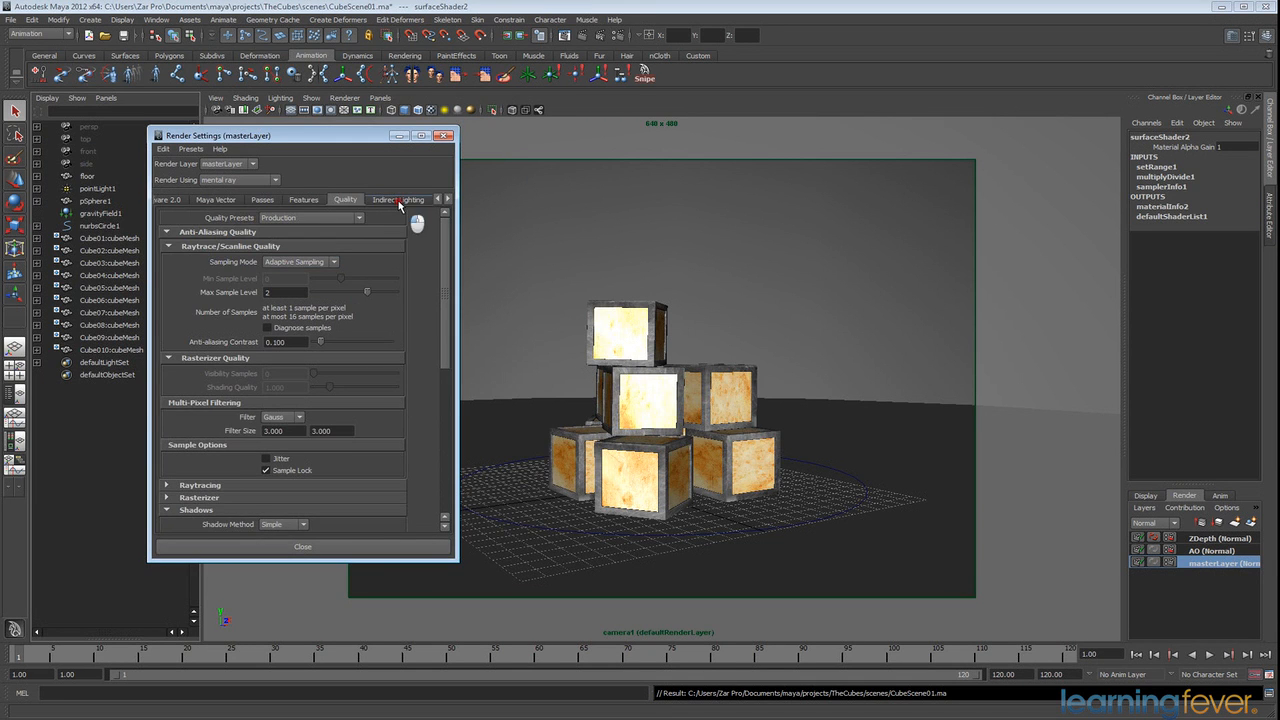
Enable Final Gathering for the masterLayer and set Secondary Diffuse Bounces to 2.
{"action": "left_click", "coordinate": [399, 200]}
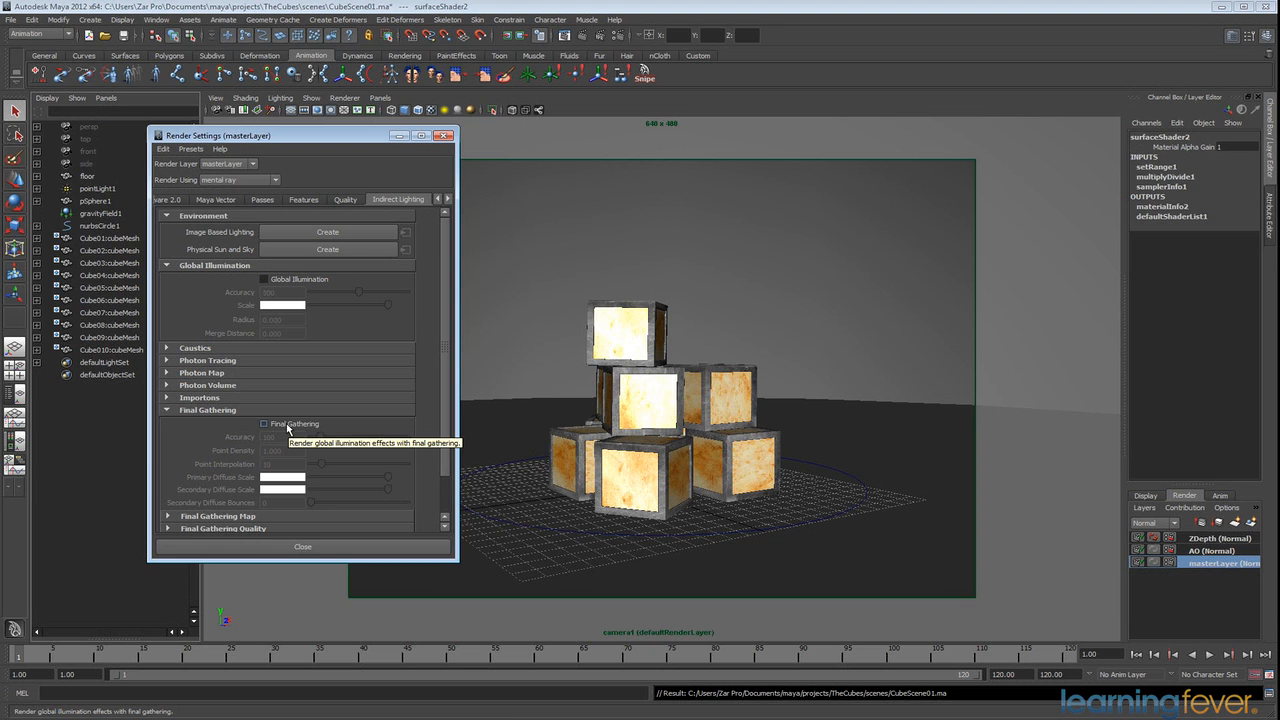
{"action": "left_click", "coordinate": [286, 427]}
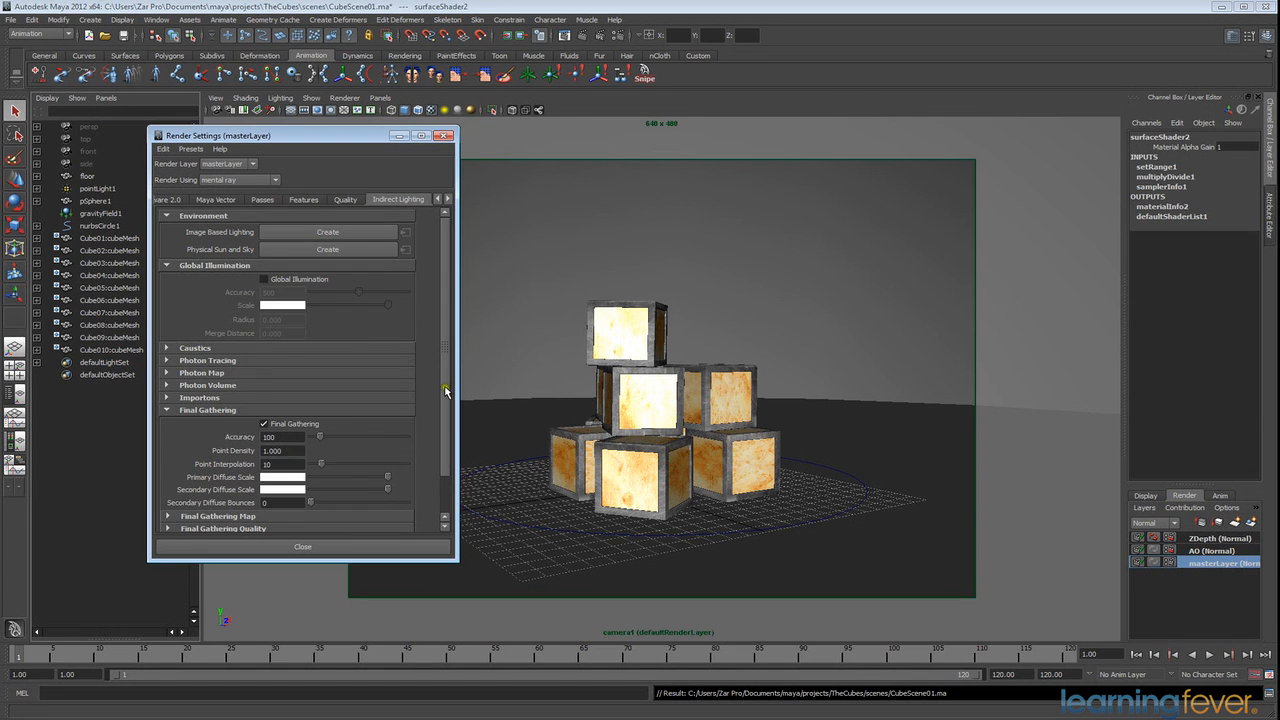
{"action": "scroll", "coordinate": [440, 395], "scroll_direction": "down", "scroll_amount": 2}
{"action": "left_click", "coordinate": [276, 459]}
{"action": "type", "text": "2"}
{"action": "key", "text": "Return"}
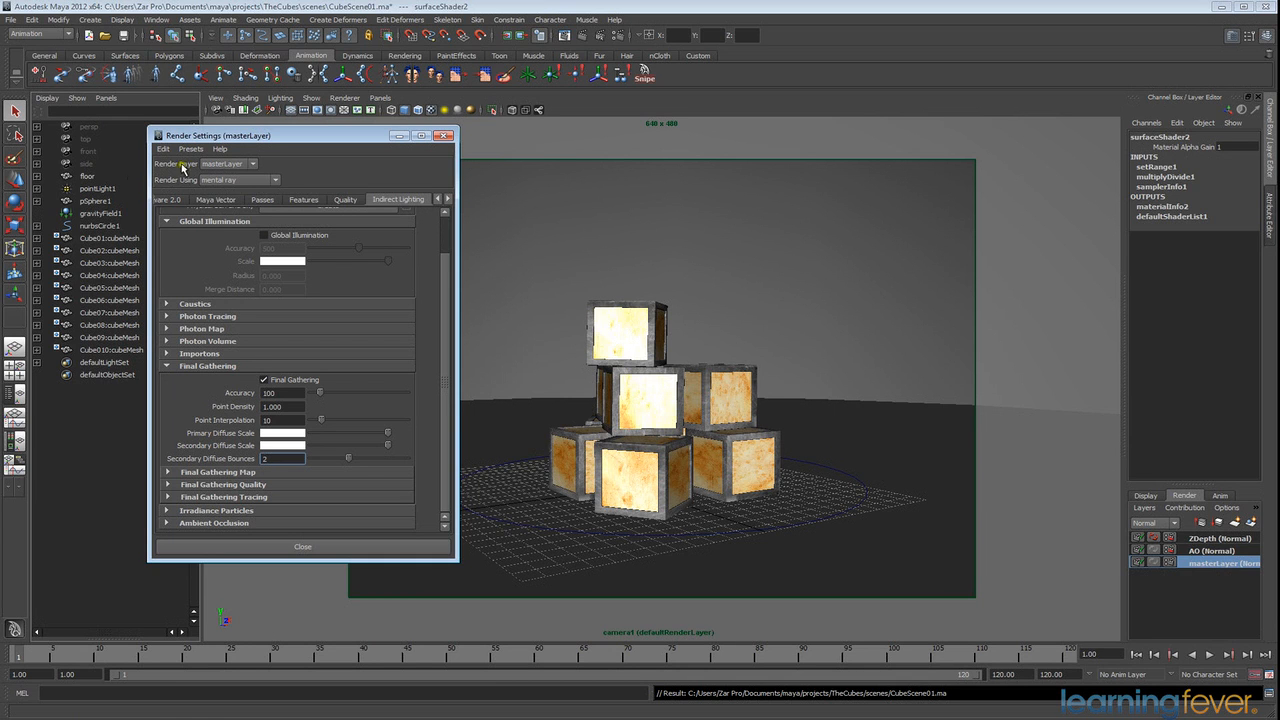
Set the intensity of pointLight1 to 0.2 and tint its color a very pale cyan.
{"action": "left_click", "coordinate": [99, 189]}
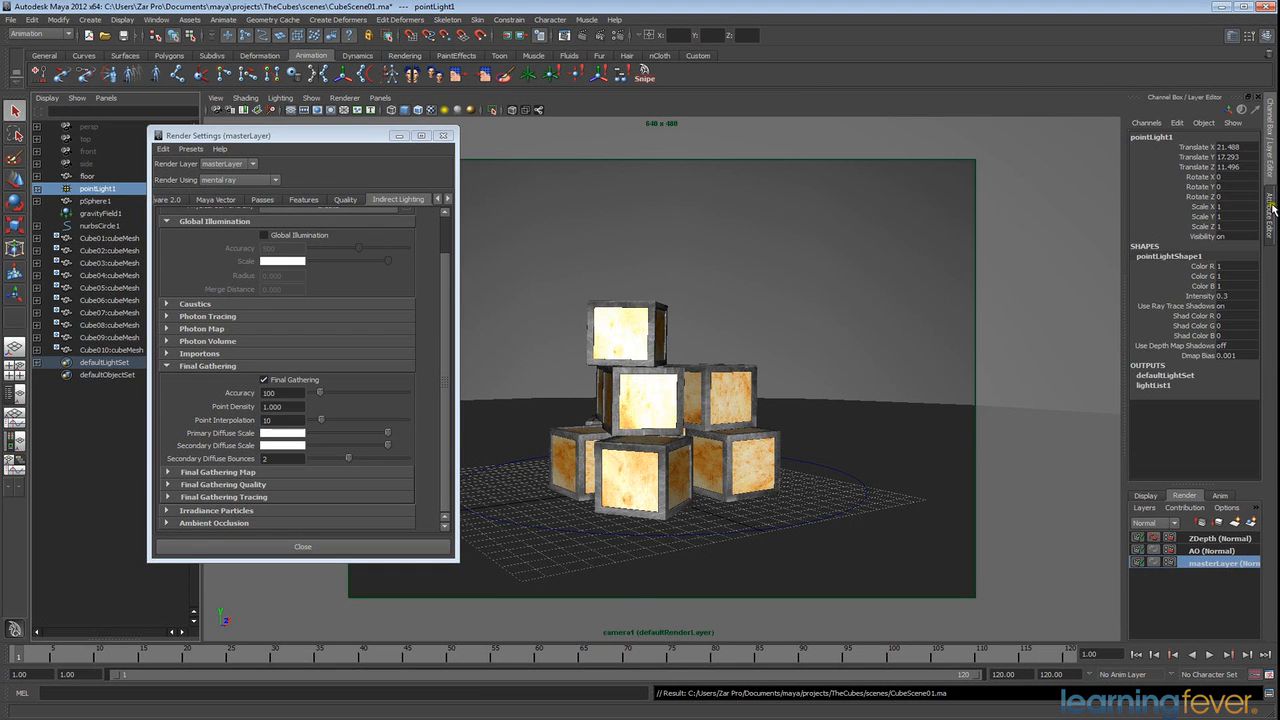
{"action": "left_click", "coordinate": [1271, 208]}
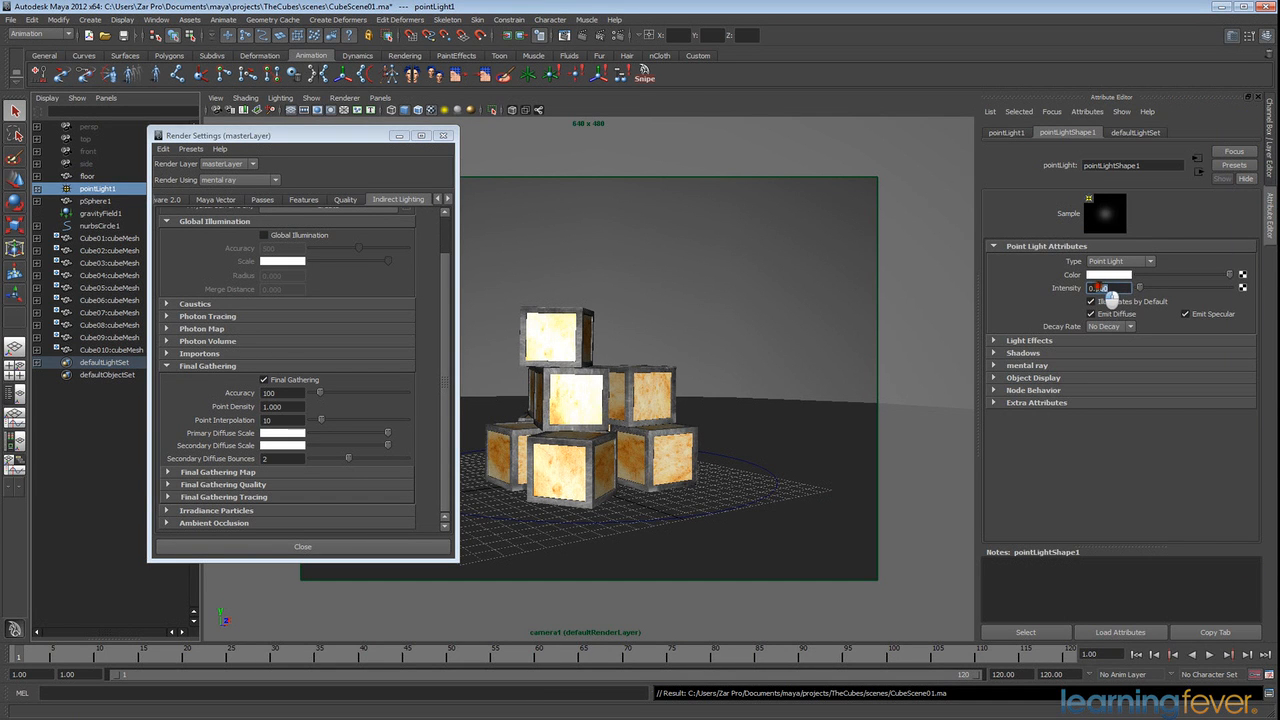
{"action": "type", "text": "200"}
{"action": "left_click", "coordinate": [1124, 275]}
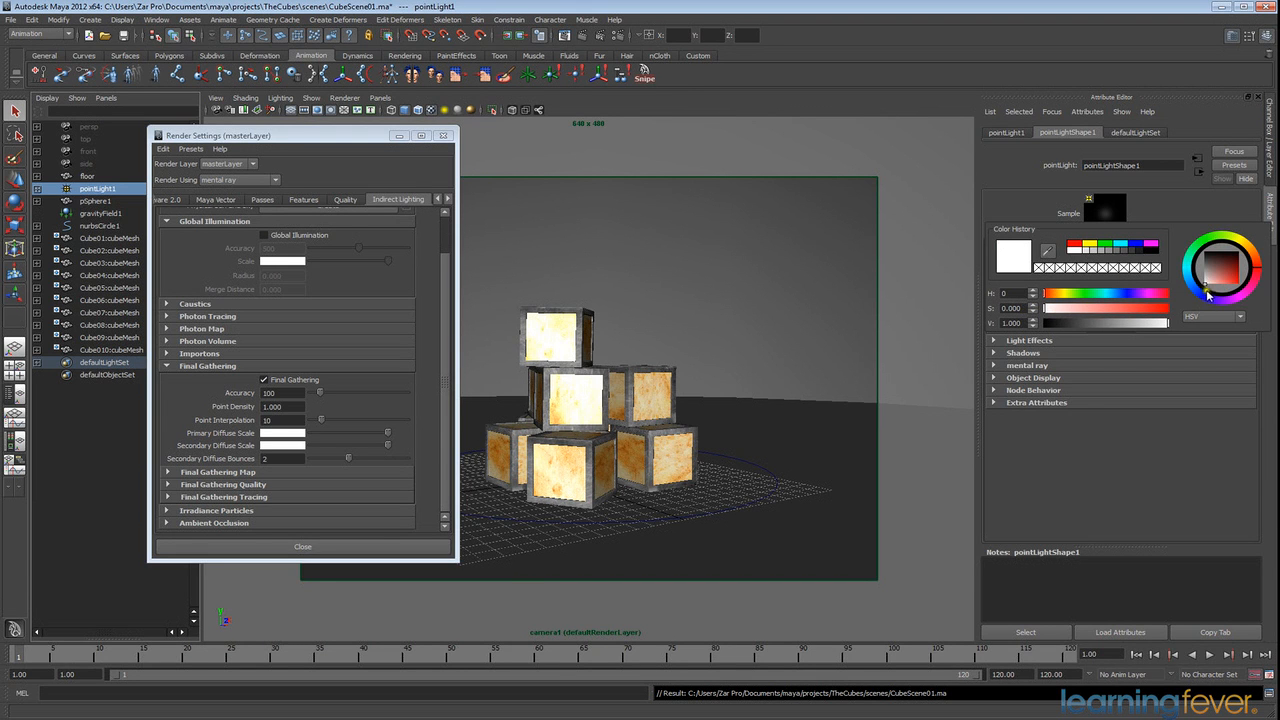
{"action": "mouse_move", "coordinate": [1257, 270]}
{"action": "left_mouse_down"}
{"action": "mouse_move", "coordinate": [1226, 252]}
{"action": "mouse_move", "coordinate": [1191, 268]}
{"action": "left_mouse_up"}
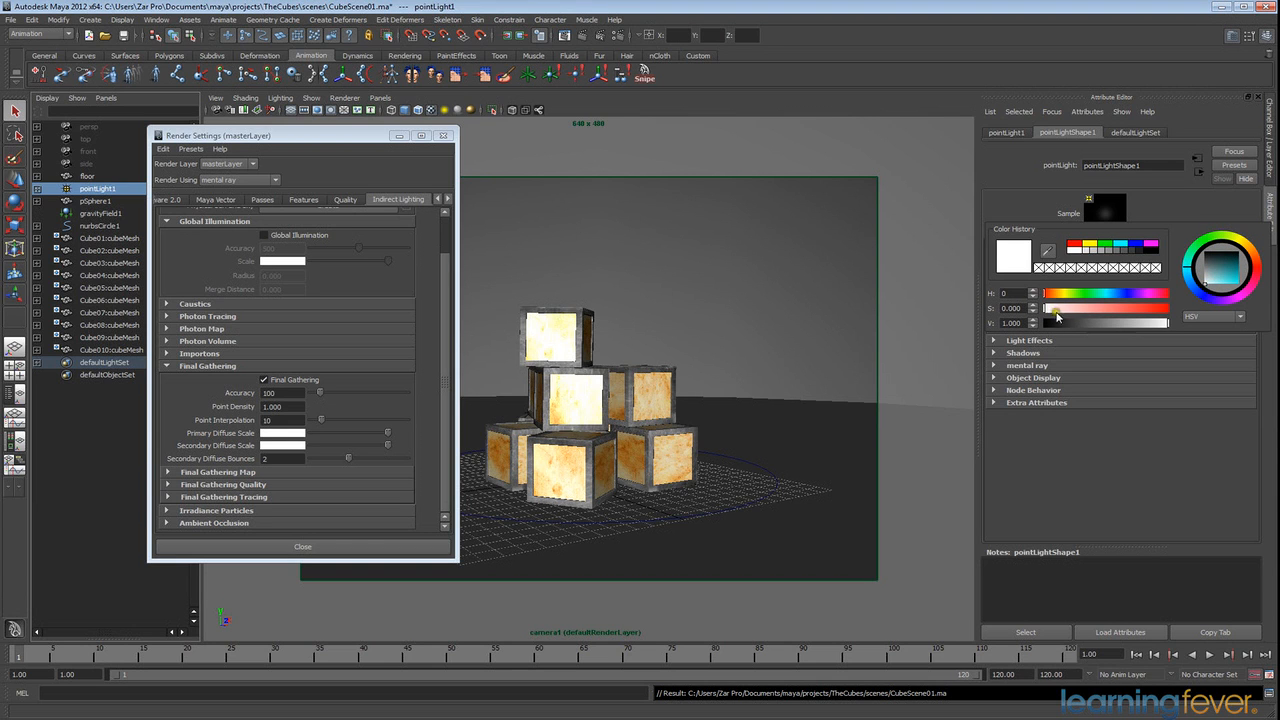
{"action": "left_click", "coordinate": [1207, 285]}
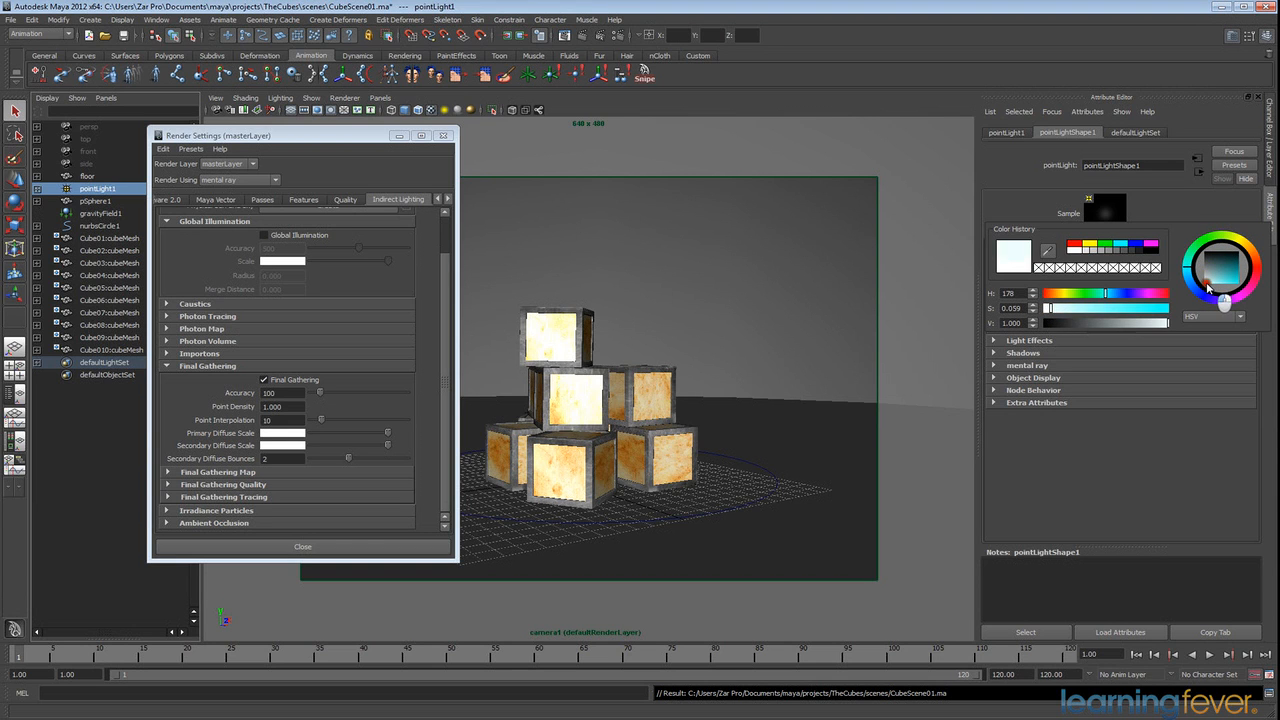
{"action": "left_click_drag", "start_coordinate": [1207, 288], "coordinate": [1208, 289]}
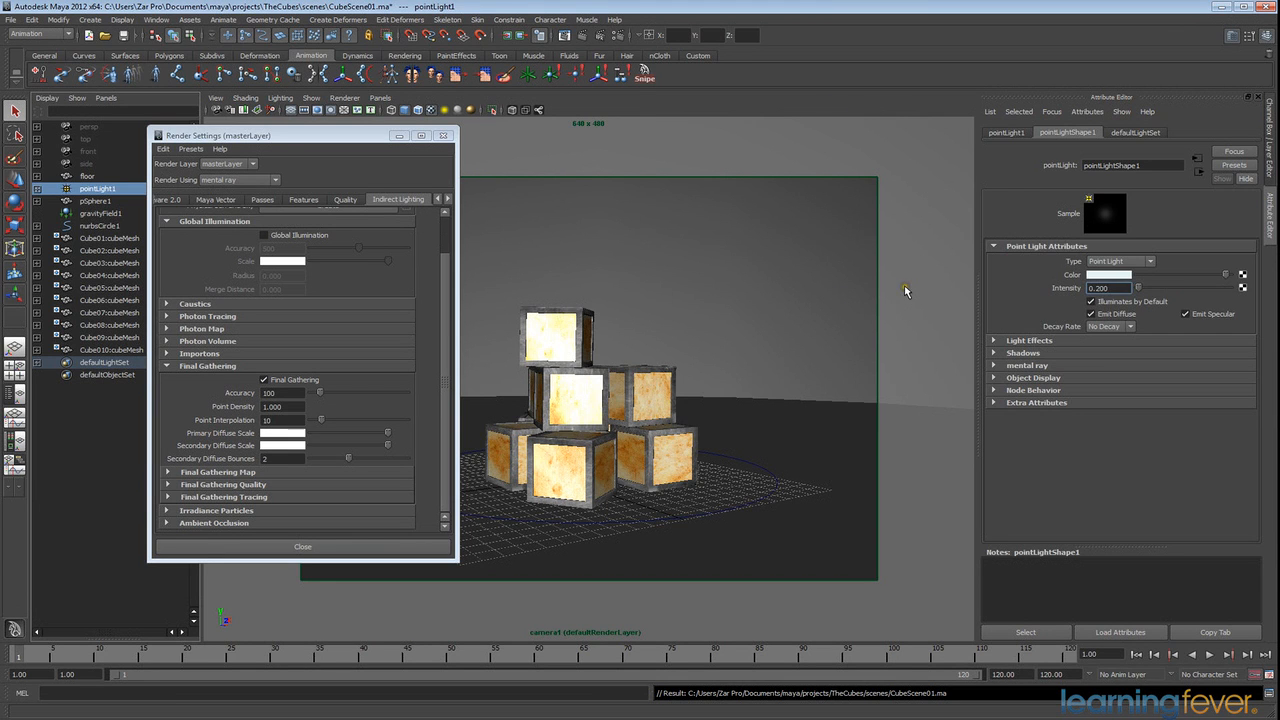
Save the scene, render the masterLayer with mental ray and move the Render View clear of the render settings.
{"action": "key", "text": "ctrl+s"}
{"action": "left_click", "coordinate": [582, 40]}
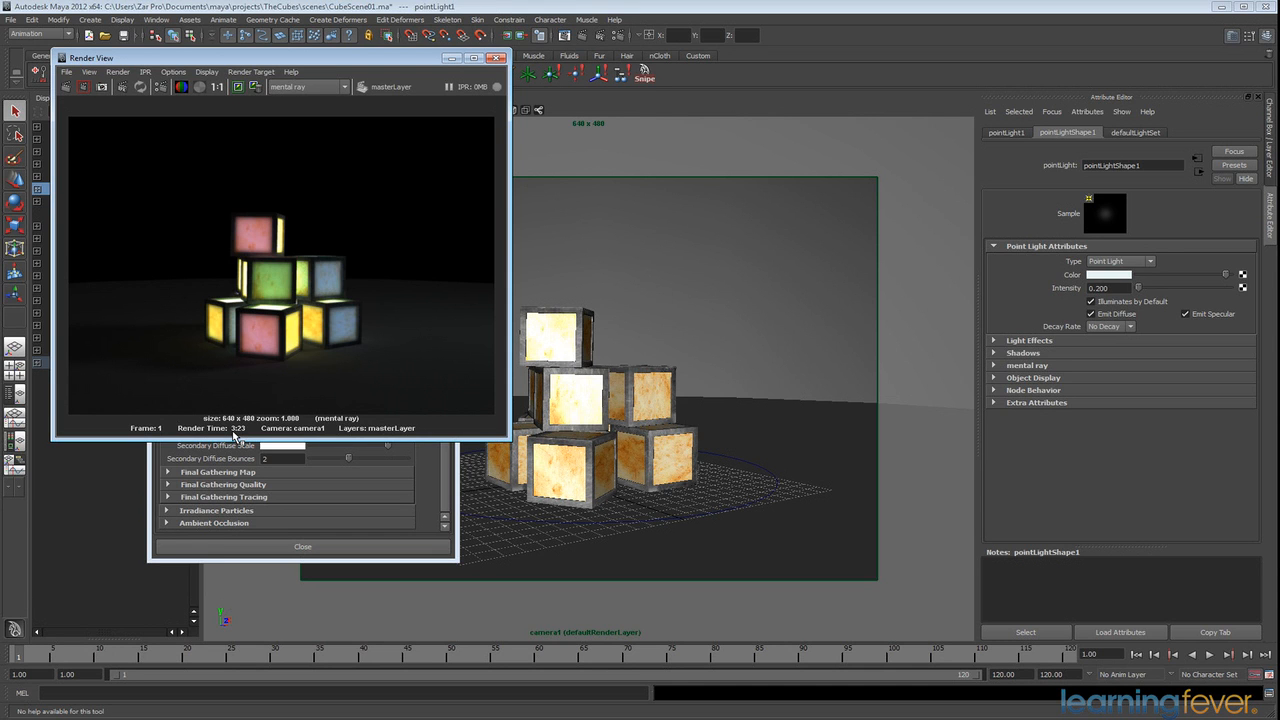
{"action": "left_click_drag", "start_coordinate": [347, 61], "coordinate": [792, 132]}
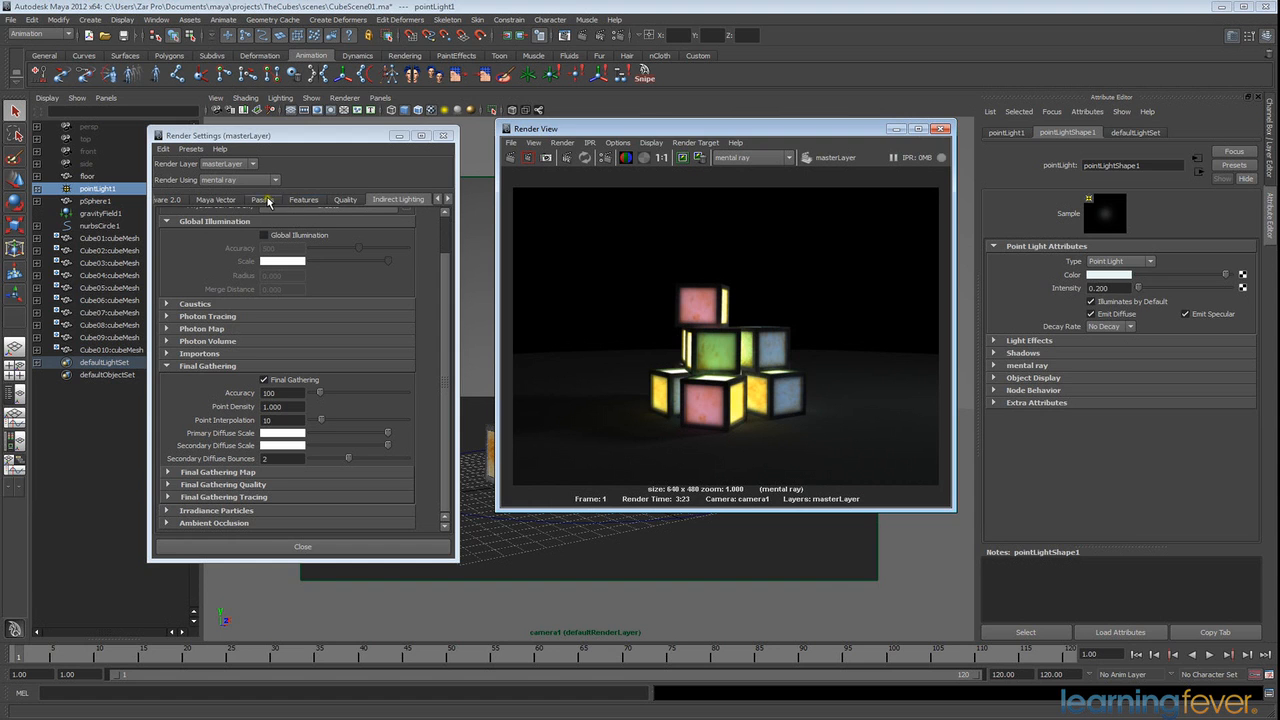
In the masterLayer's mental ray raytracing settings, set Refractions to 1 and Reflections to 4.
{"action": "left_click", "coordinate": [345, 199]}
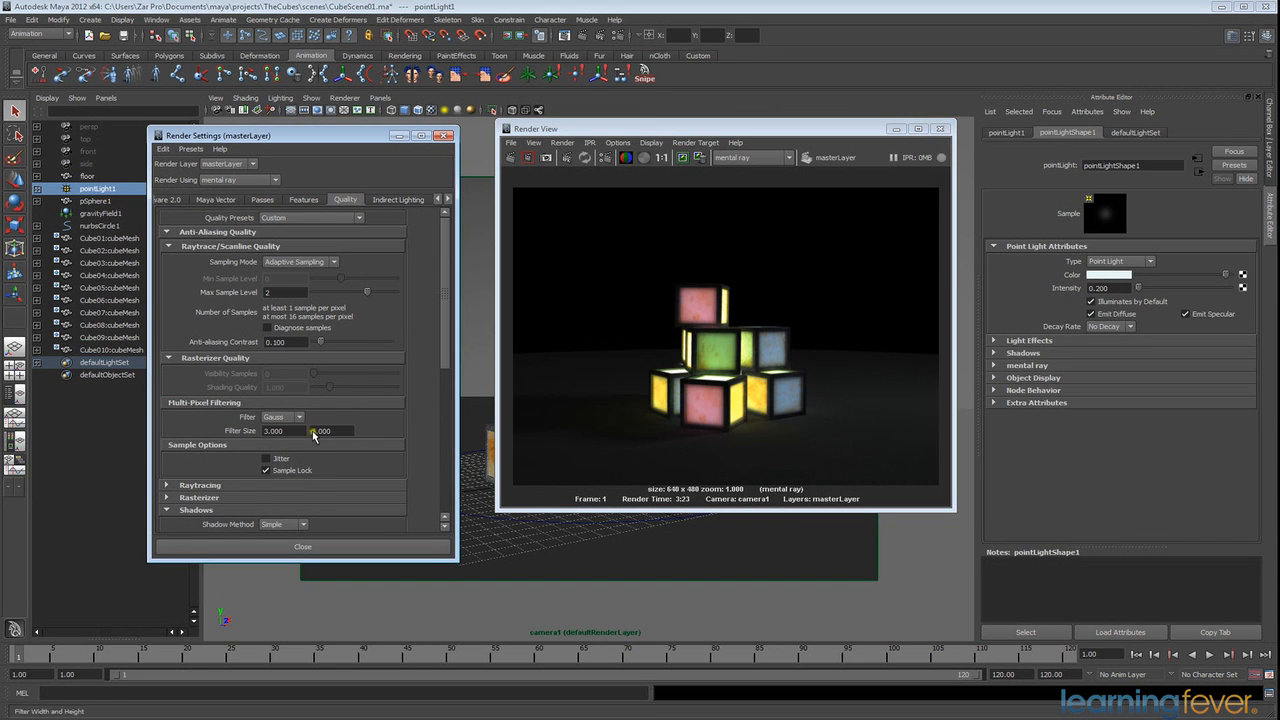
{"action": "left_click", "coordinate": [194, 485]}
{"action": "left_click_drag", "start_coordinate": [445, 309], "coordinate": [445, 385]}
{"action": "double_click", "coordinate": [281, 358]}
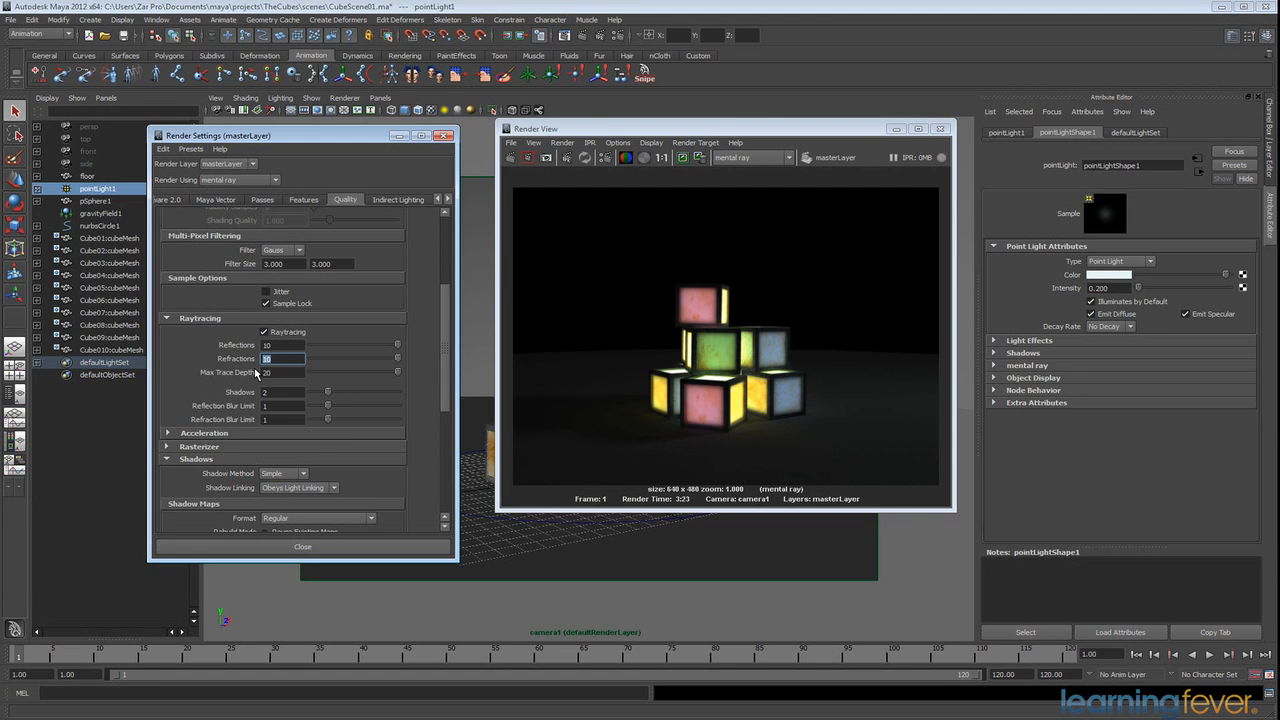
{"action": "type", "text": "1"}
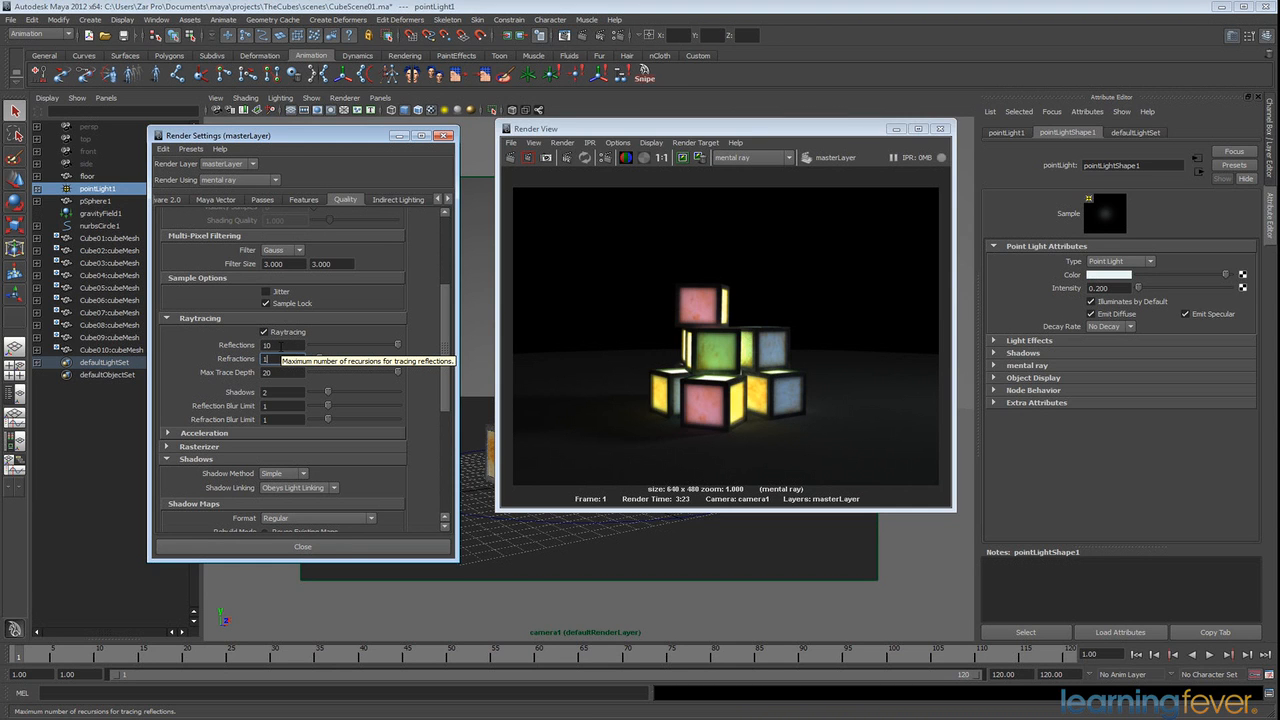
{"action": "left_click", "coordinate": [279, 345]}
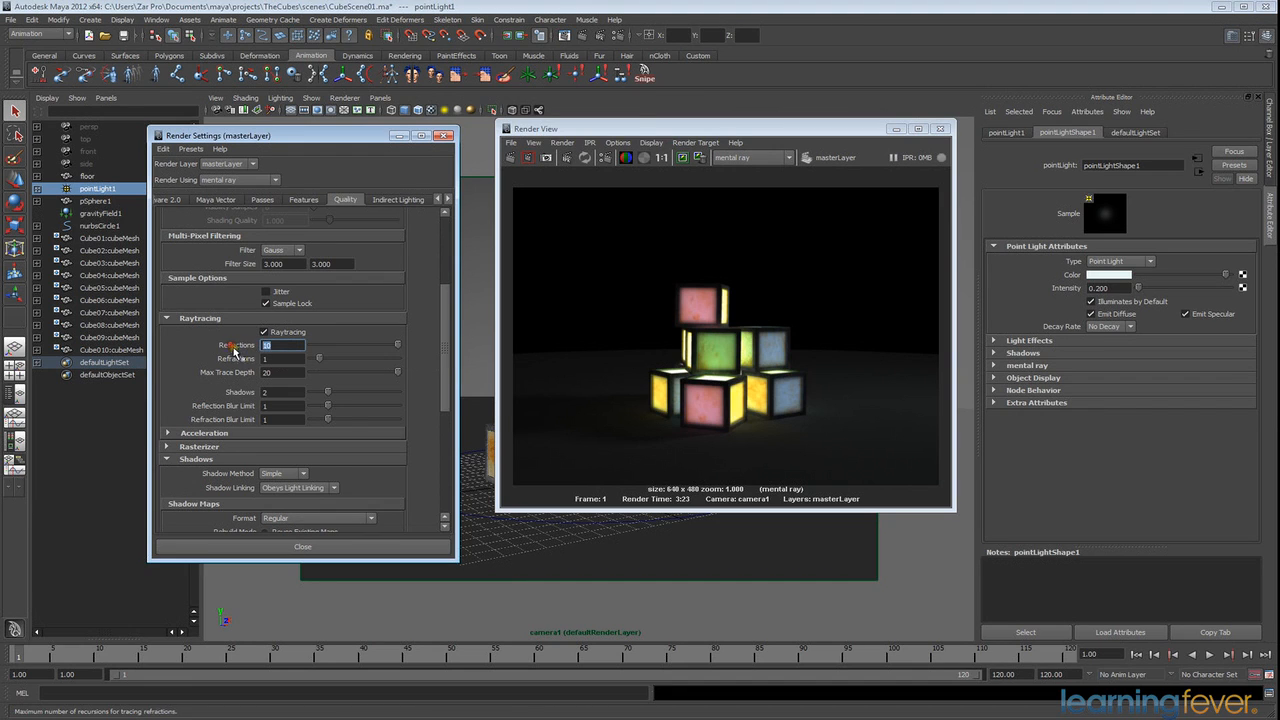
{"action": "type", "text": "4"}
{"action": "key", "text": "Return"}
Limit the masterLayer's Max Trace Depth to 10 in the raytracing settings.
{"action": "left_click", "coordinate": [283, 371]}
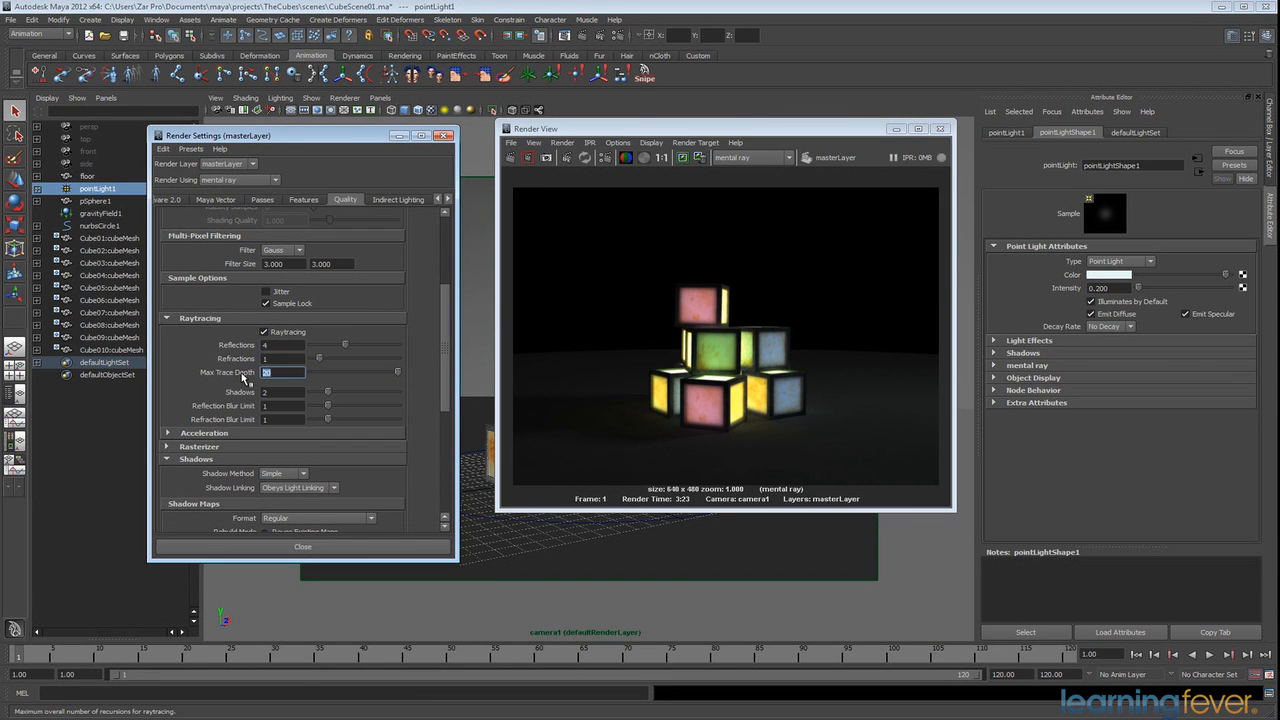
{"action": "type", "text": "10"}
{"action": "key", "text": "Return"}
{"action": "left_click", "coordinate": [397, 200]}
{"action": "left_click", "coordinate": [339, 202]}
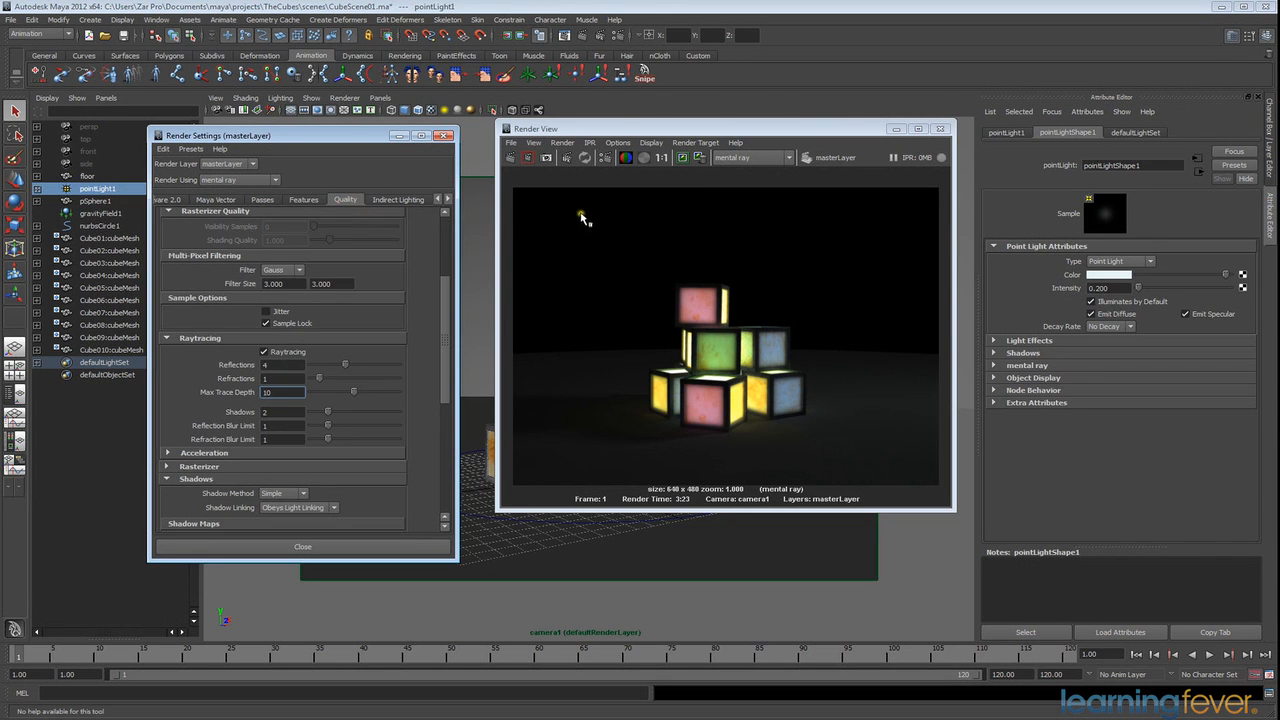
Keep the current image in the Render View, re-render the masterLayer and compare the new render with the kept one.
{"action": "left_click", "coordinate": [683, 160]}
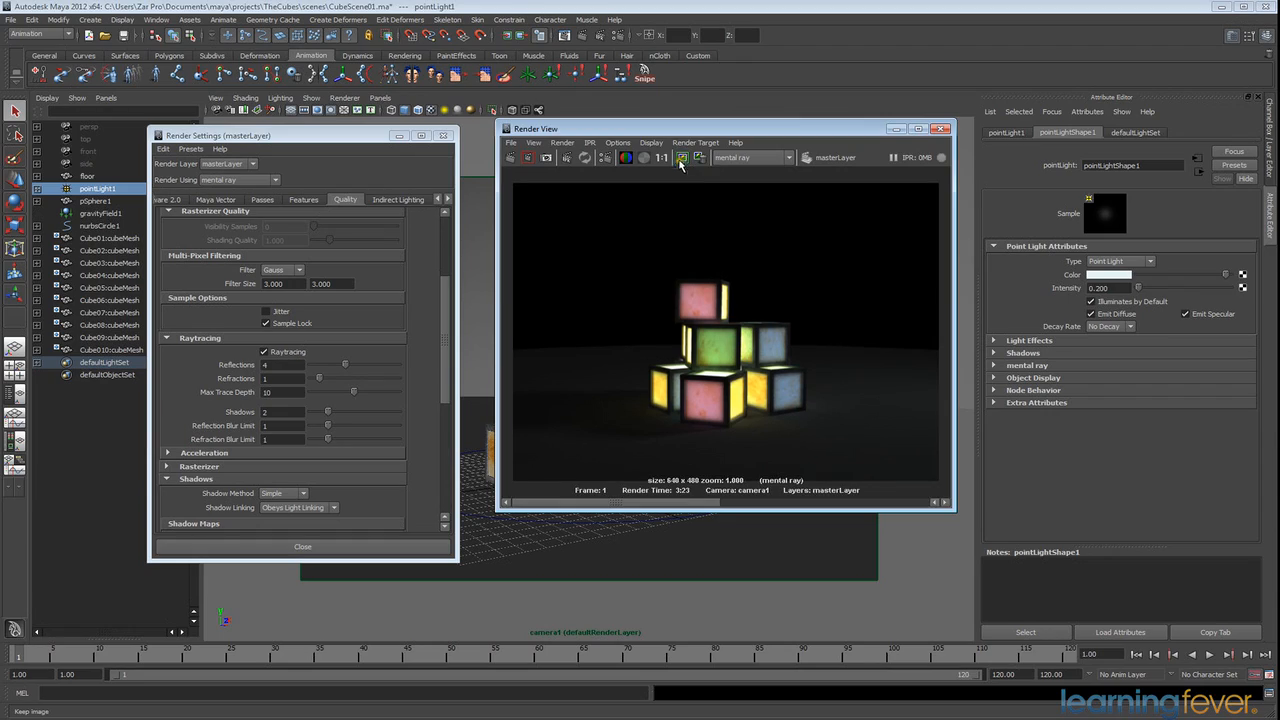
{"action": "left_click", "coordinate": [517, 161]}
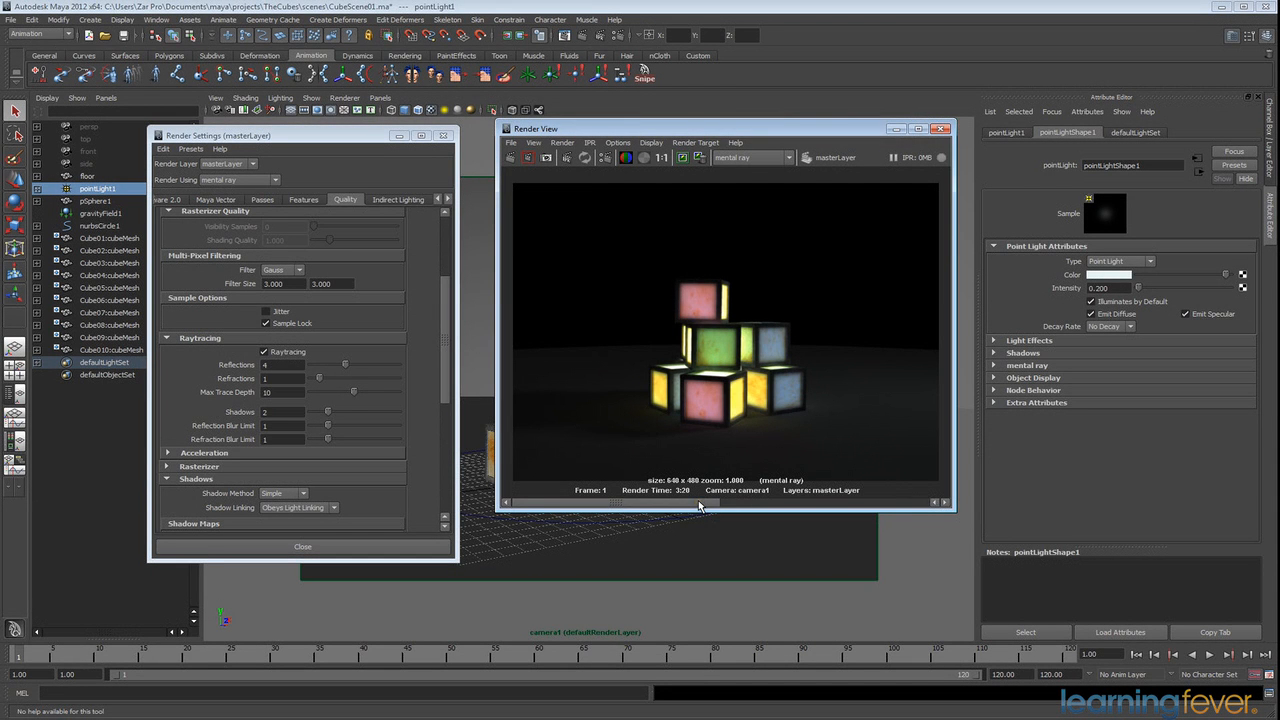
{"action": "mouse_move", "coordinate": [698, 505]}
{"action": "left_mouse_down"}
{"action": "mouse_move", "coordinate": [866, 496]}
{"action": "mouse_move", "coordinate": [687, 501]}
{"action": "mouse_move", "coordinate": [925, 500]}
{"action": "mouse_move", "coordinate": [655, 500]}
{"action": "mouse_move", "coordinate": [905, 497]}
{"action": "mouse_move", "coordinate": [673, 502]}
{"action": "left_mouse_up"}
Switch to the Rendering menu set, open the mental ray batch render options and turn off Auto Render Threads.
{"action": "left_click", "coordinate": [36, 36]}
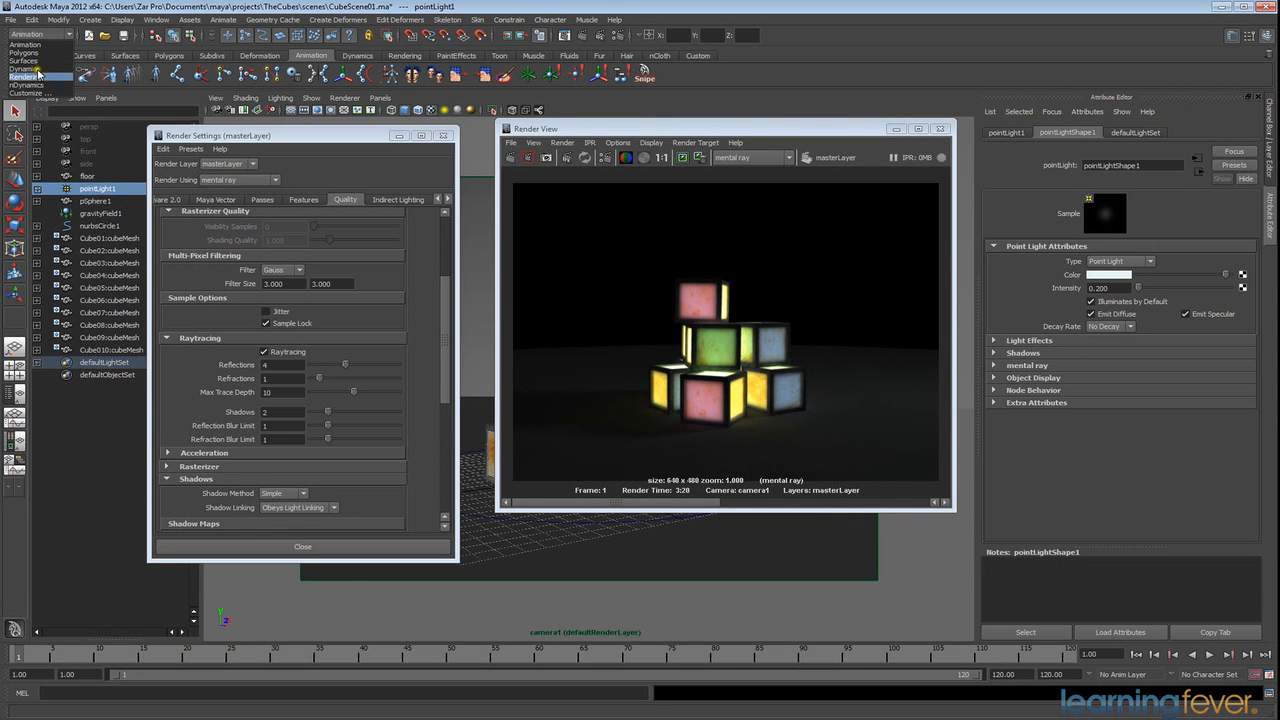
{"action": "left_click", "coordinate": [36, 77]}
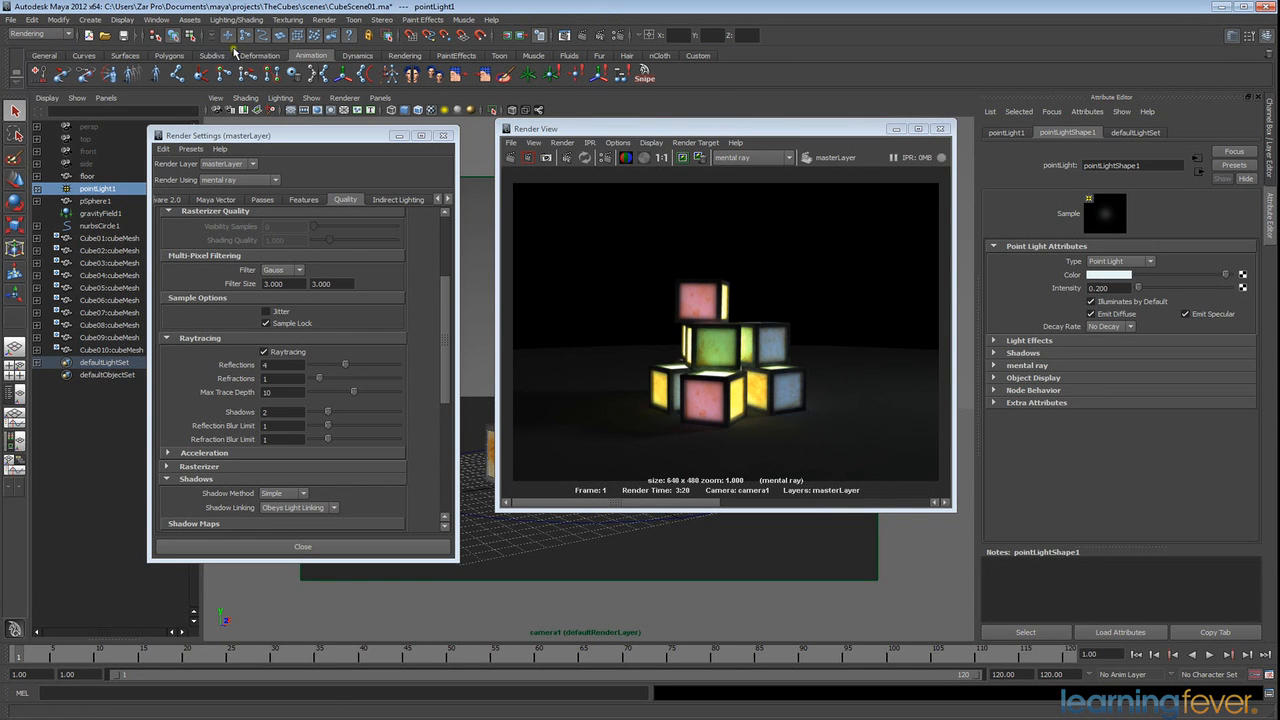
{"action": "left_click", "coordinate": [325, 20]}
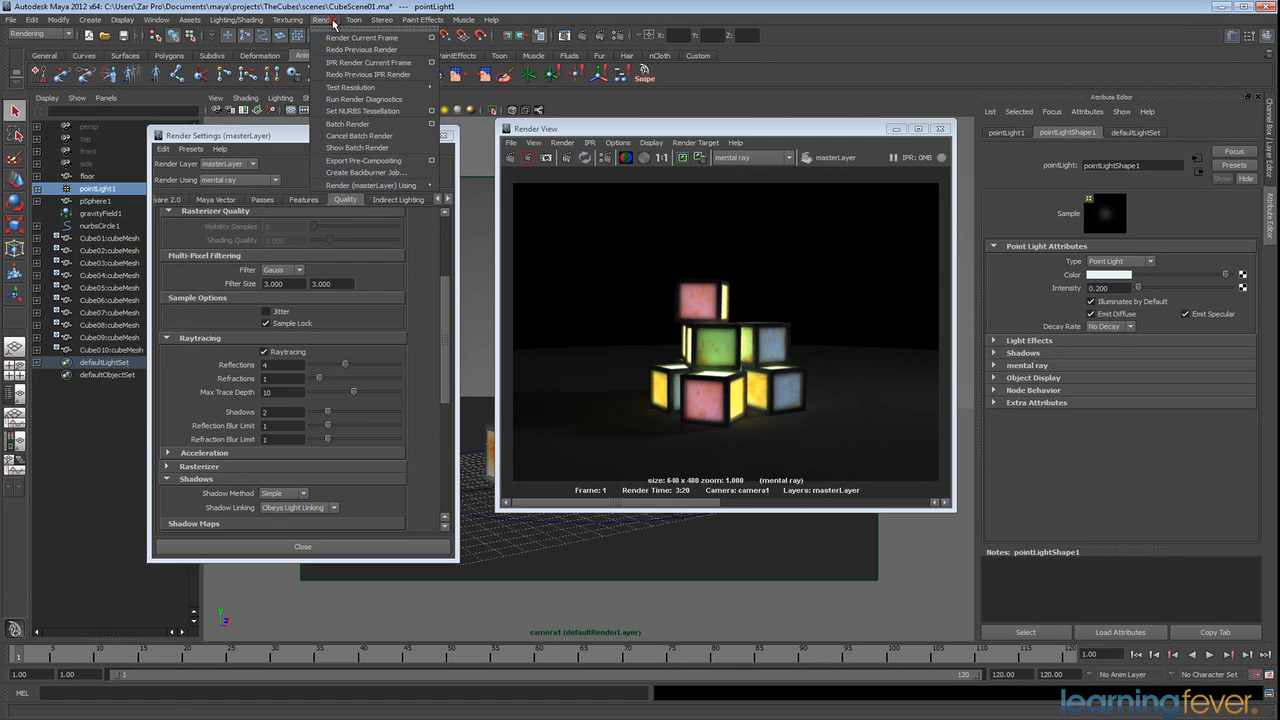
{"action": "left_click", "coordinate": [433, 124]}
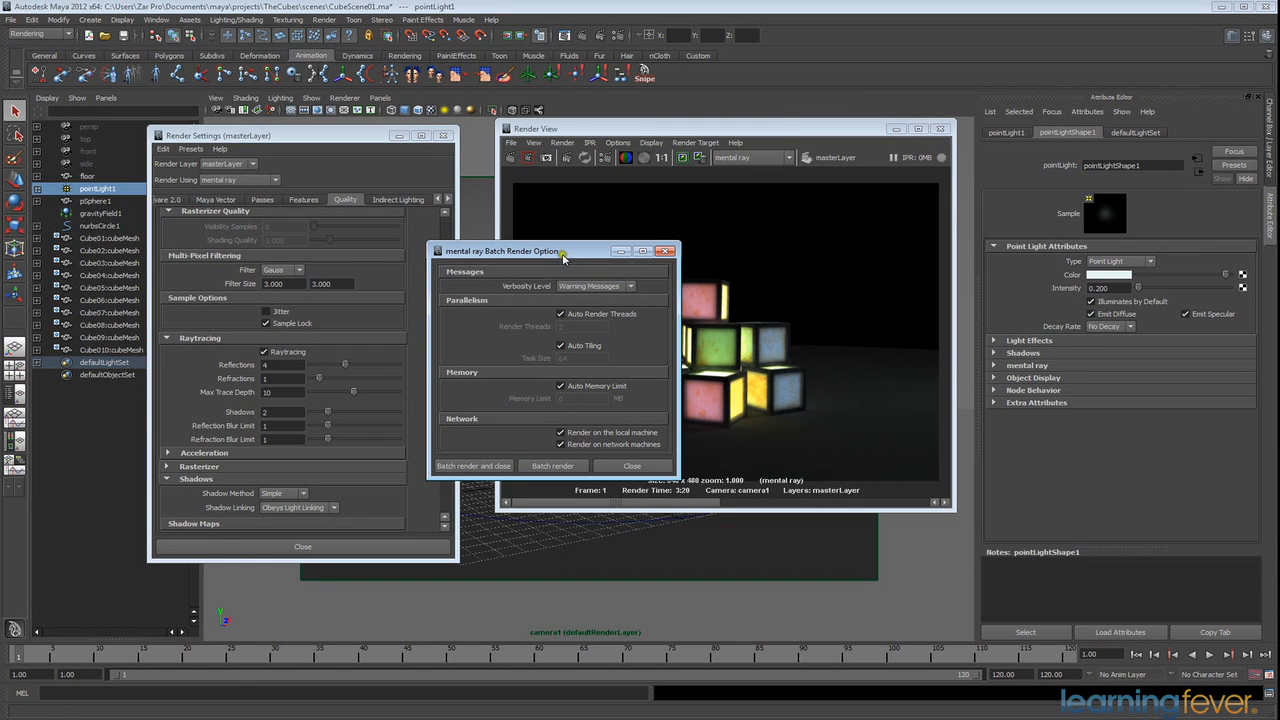
{"action": "left_click_drag", "start_coordinate": [563, 241], "coordinate": [563, 216]}
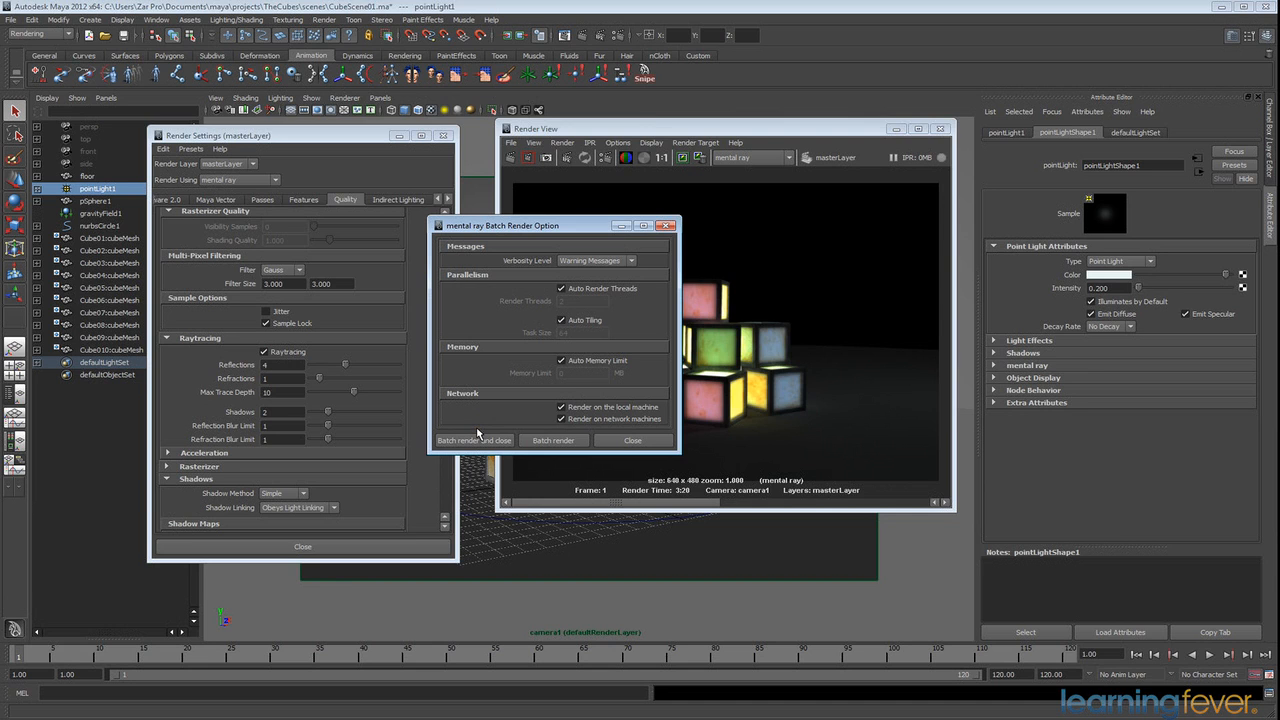
{"action": "left_click", "coordinate": [561, 289]}
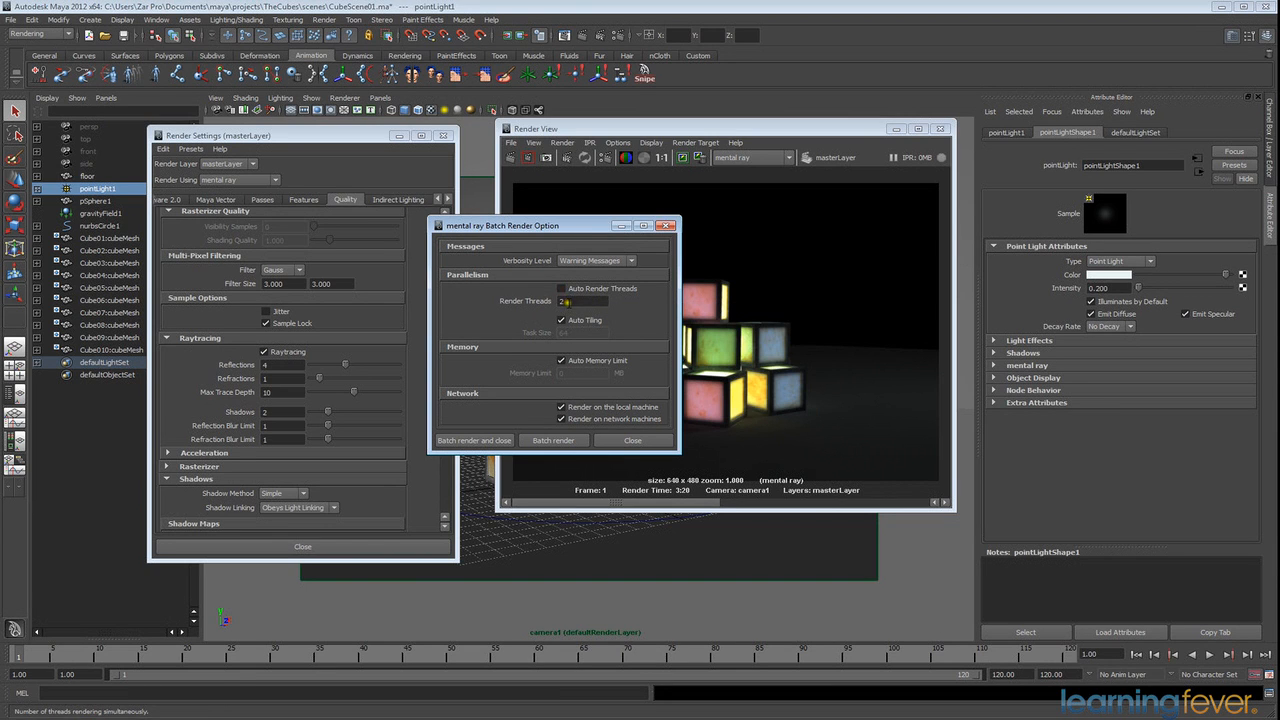